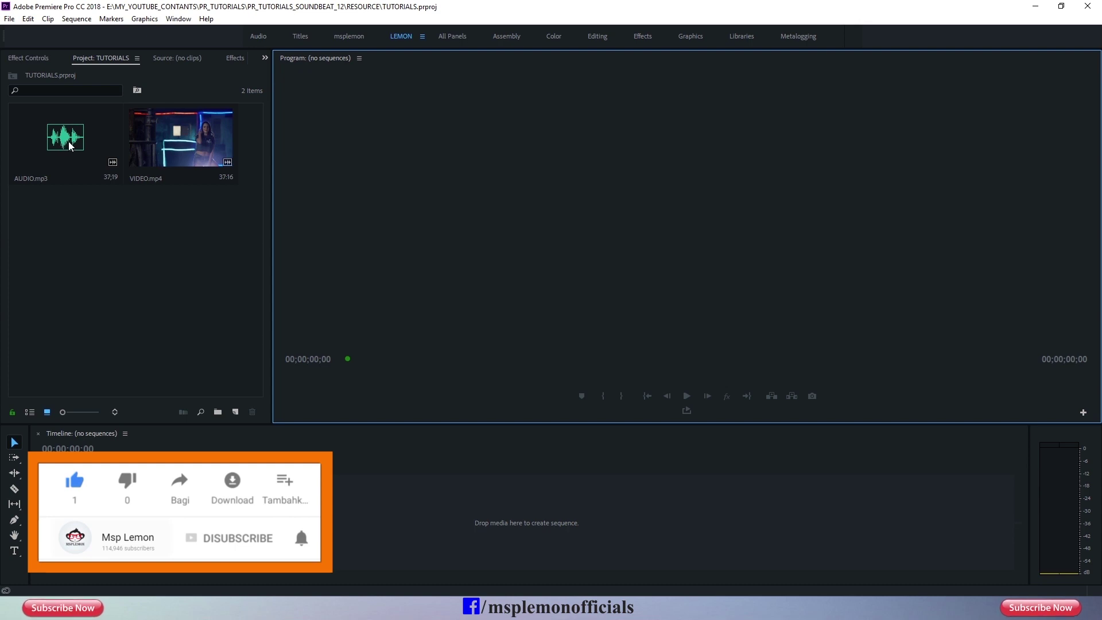
Create a new sequence from the VIDEO.mp4 clip.
{"action": "left_click", "coordinate": [158, 142]}
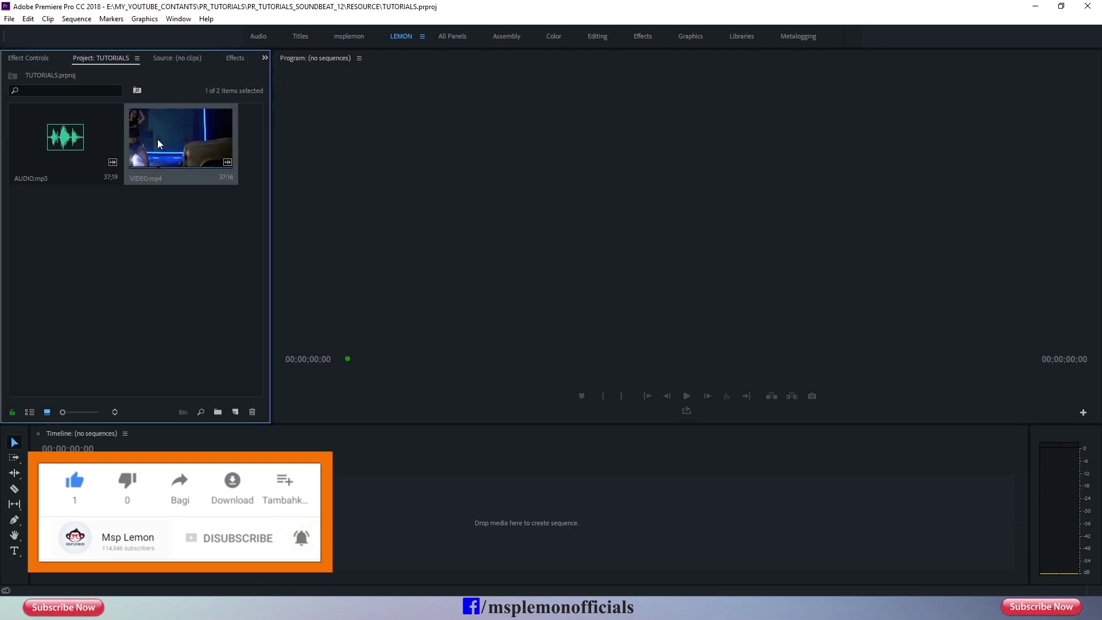
{"action": "right_click", "coordinate": [159, 141]}
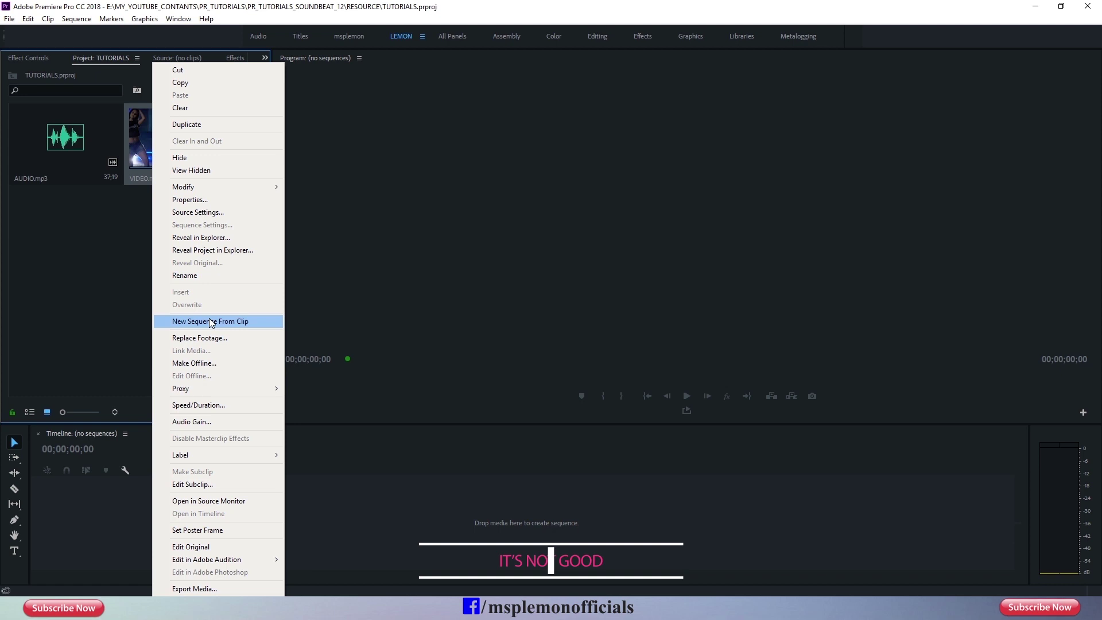
{"action": "left_click", "coordinate": [211, 323]}
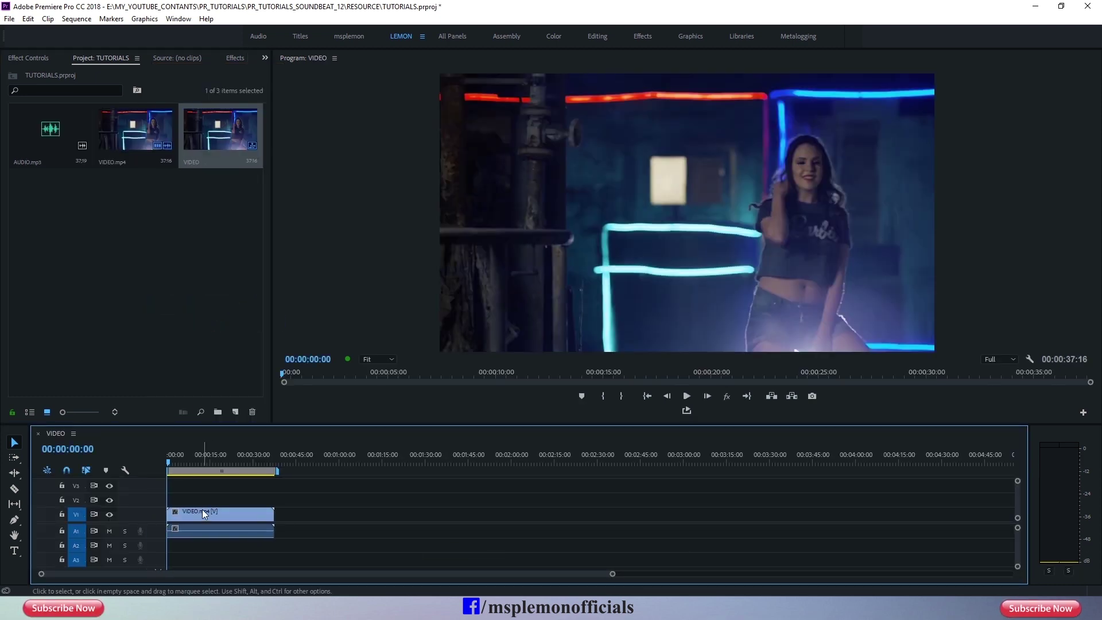
Place AUDIO.mp3 on audio track A2 and zoom the timeline to fit the whole sequence.
{"action": "left_click", "coordinate": [55, 138]}
{"action": "left_click_drag", "start_coordinate": [58, 129], "coordinate": [148, 423]}
{"action": "mouse_move", "coordinate": [177, 512]}
{"action": "left_mouse_down"}
{"action": "mouse_move", "coordinate": [183, 543]}
{"action": "mouse_move", "coordinate": [167, 546]}
{"action": "left_mouse_up"}
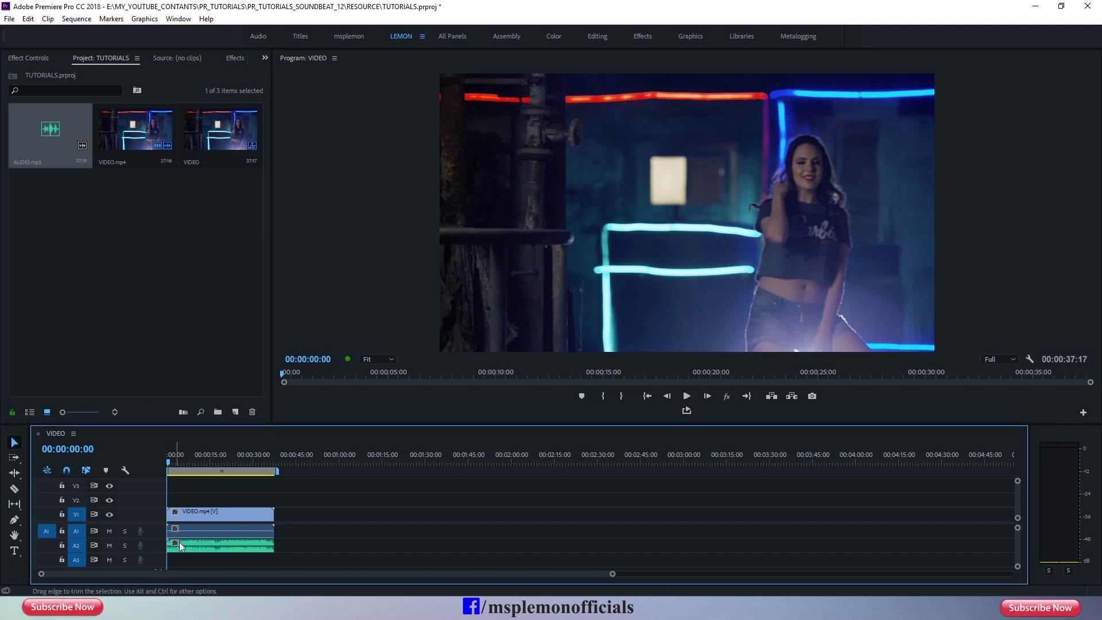
{"action": "left_click", "coordinate": [189, 514]}
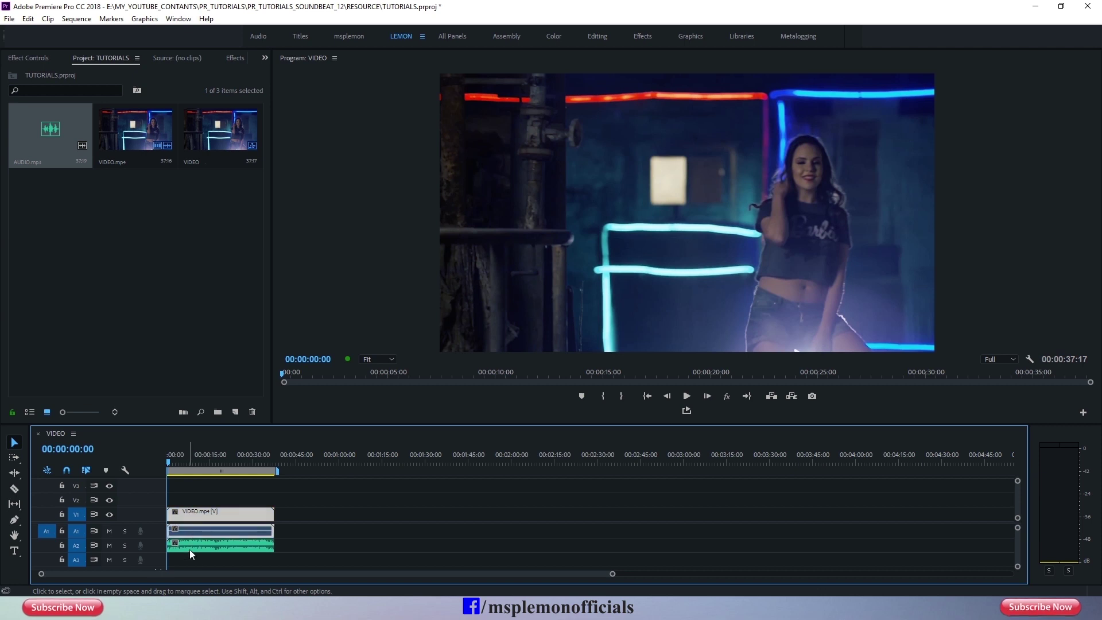
{"action": "left_click", "coordinate": [189, 546]}
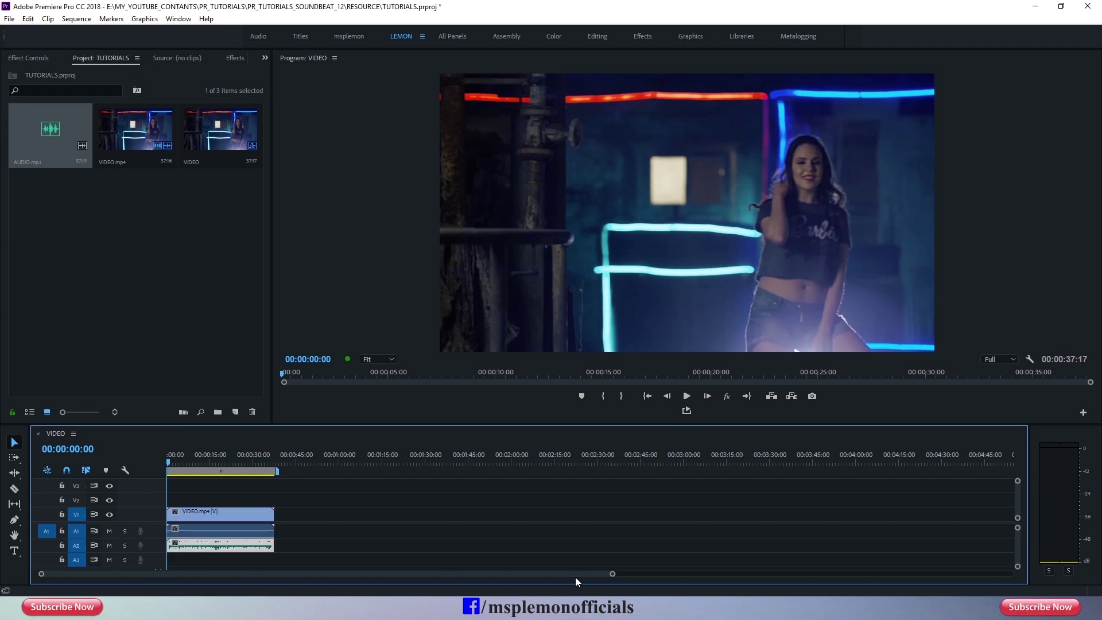
{"action": "left_click_drag", "start_coordinate": [611, 575], "coordinate": [399, 576]}
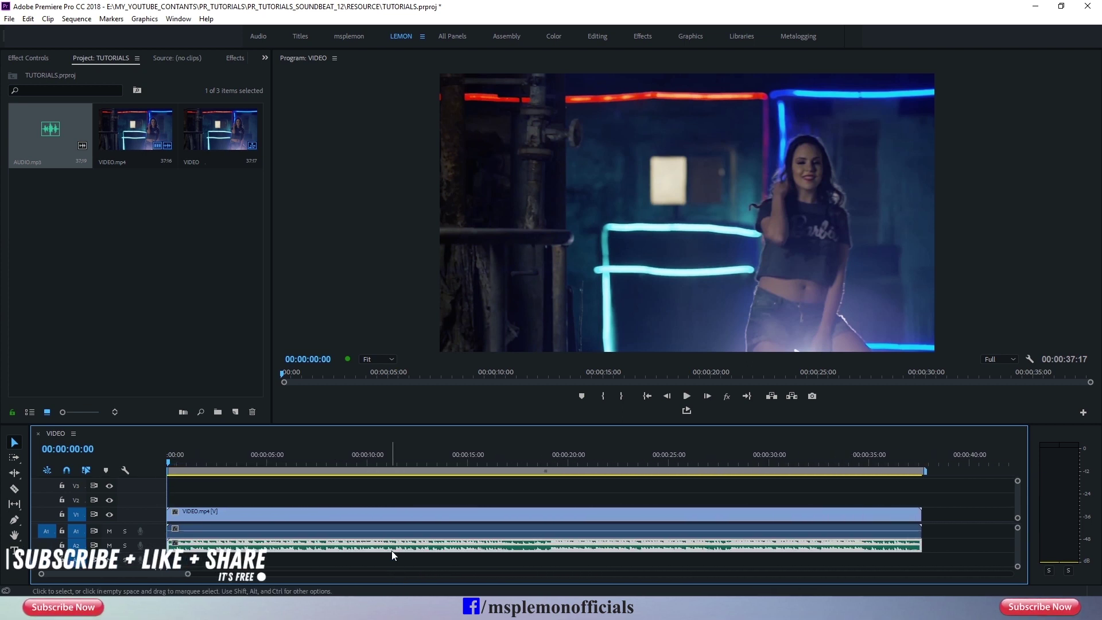
Make the timeline taller and expand track A2 to show the music waveform.
{"action": "left_click_drag", "start_coordinate": [332, 423], "coordinate": [333, 400]}
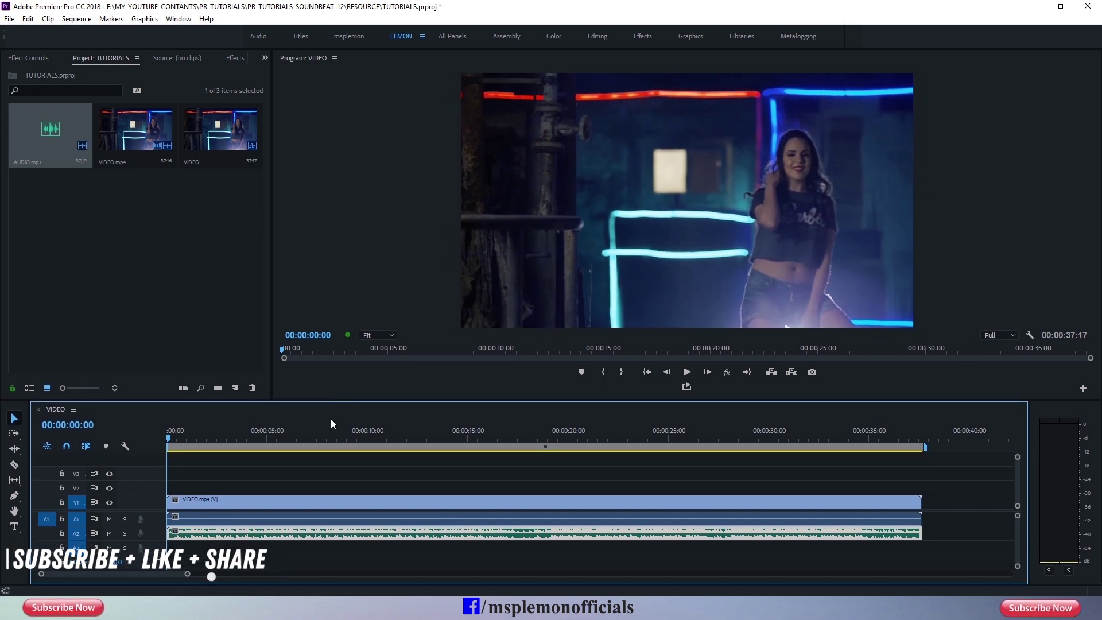
{"action": "double_click", "coordinate": [159, 533]}
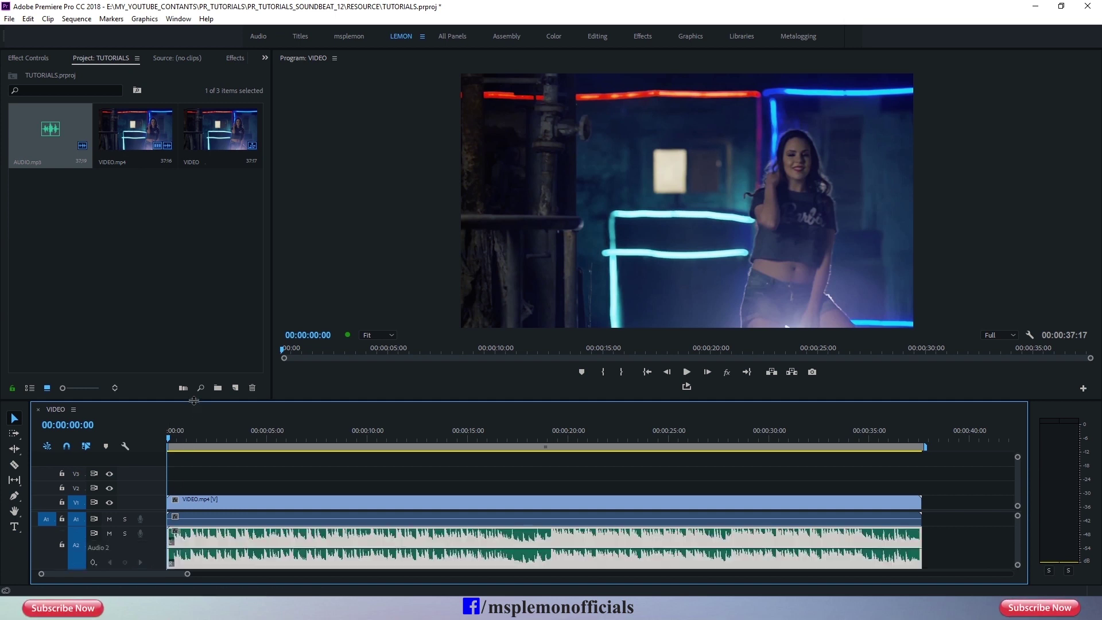
{"action": "left_click_drag", "start_coordinate": [194, 401], "coordinate": [199, 372]}
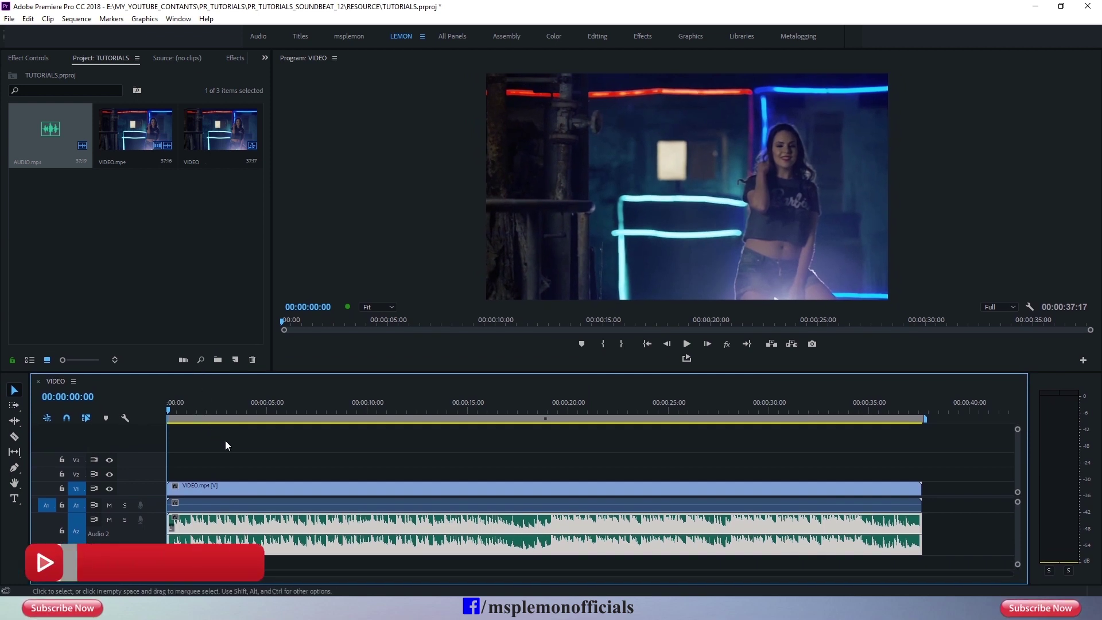
Select the music clip on A2 and play the sequence through.
{"action": "left_click", "coordinate": [240, 448]}
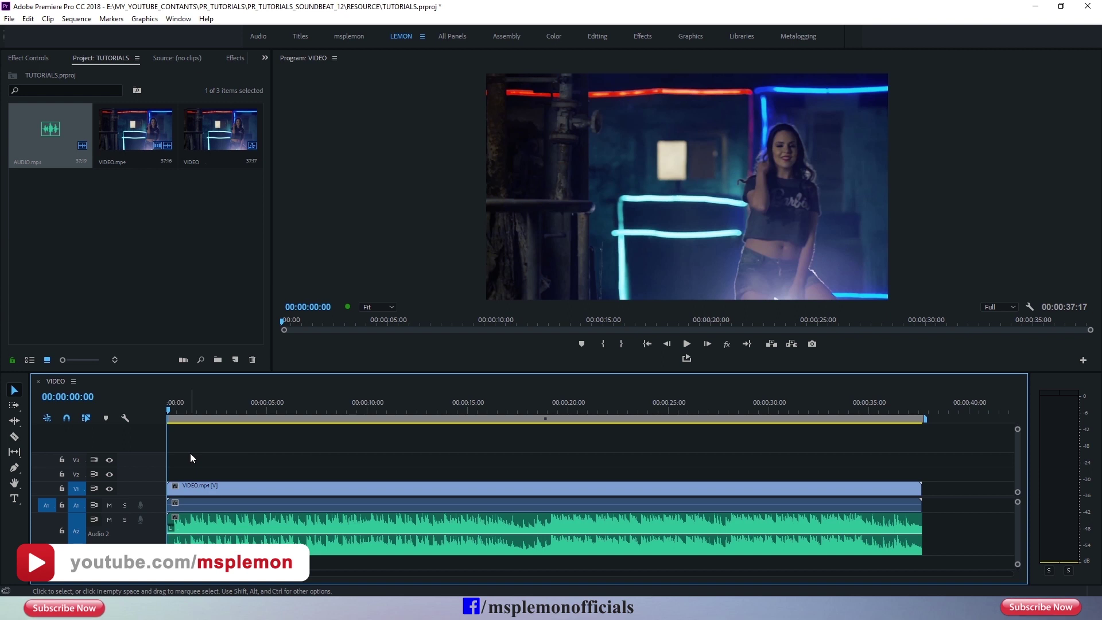
{"action": "left_click", "coordinate": [188, 521]}
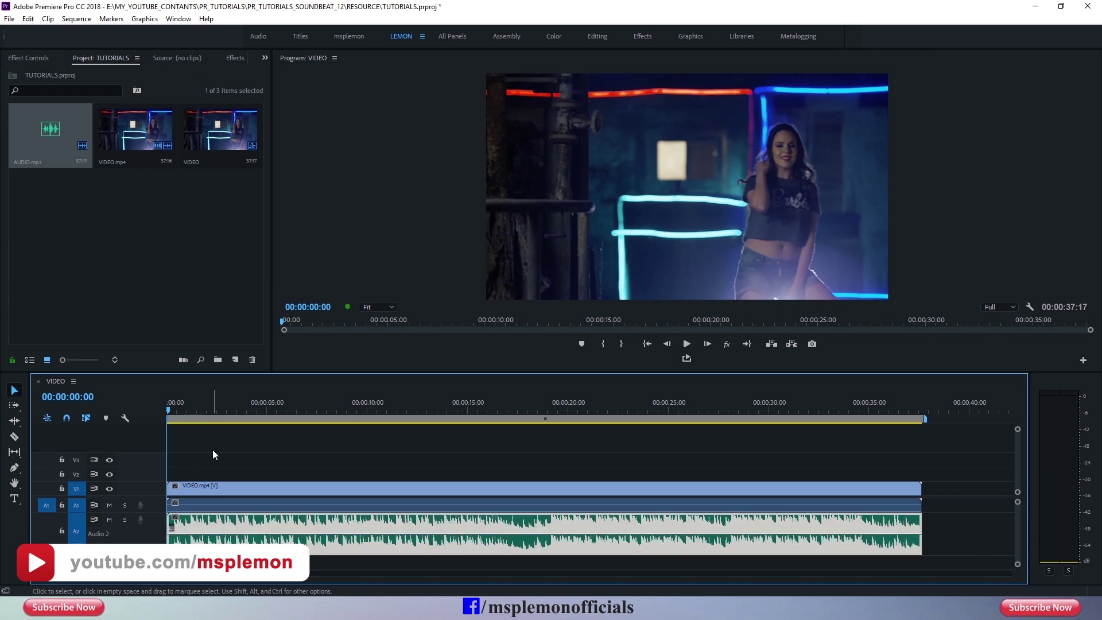
{"action": "left_click", "coordinate": [686, 344]}
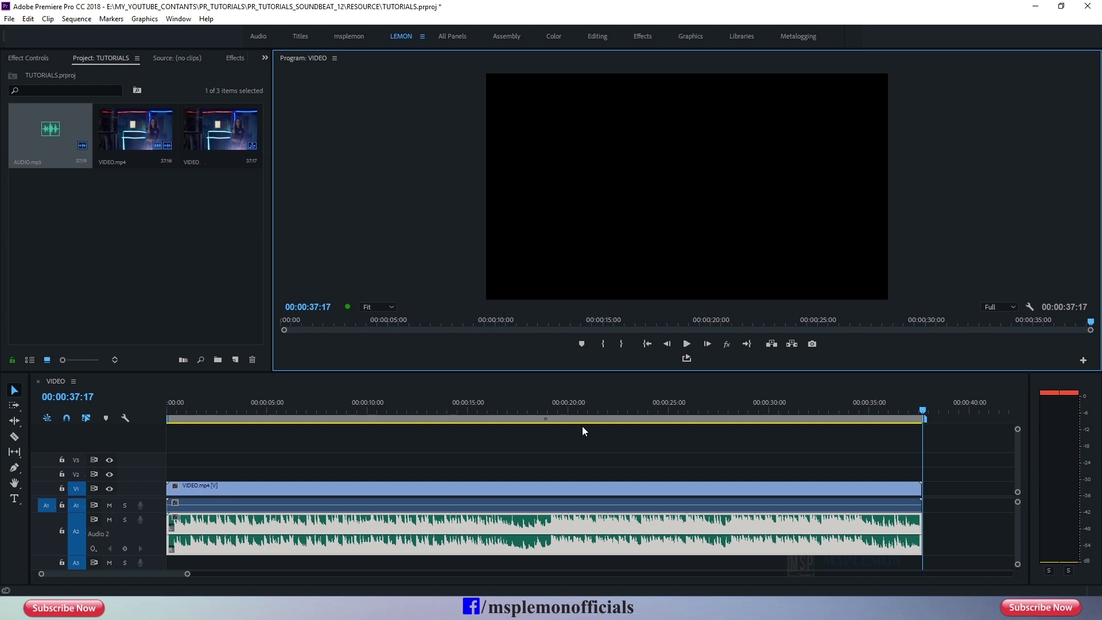
Zoom in on the first 25 seconds, expand track A1, and unlink VIDEO.mp4 from its audio.
{"action": "left_click_drag", "start_coordinate": [352, 421], "coordinate": [160, 449]}
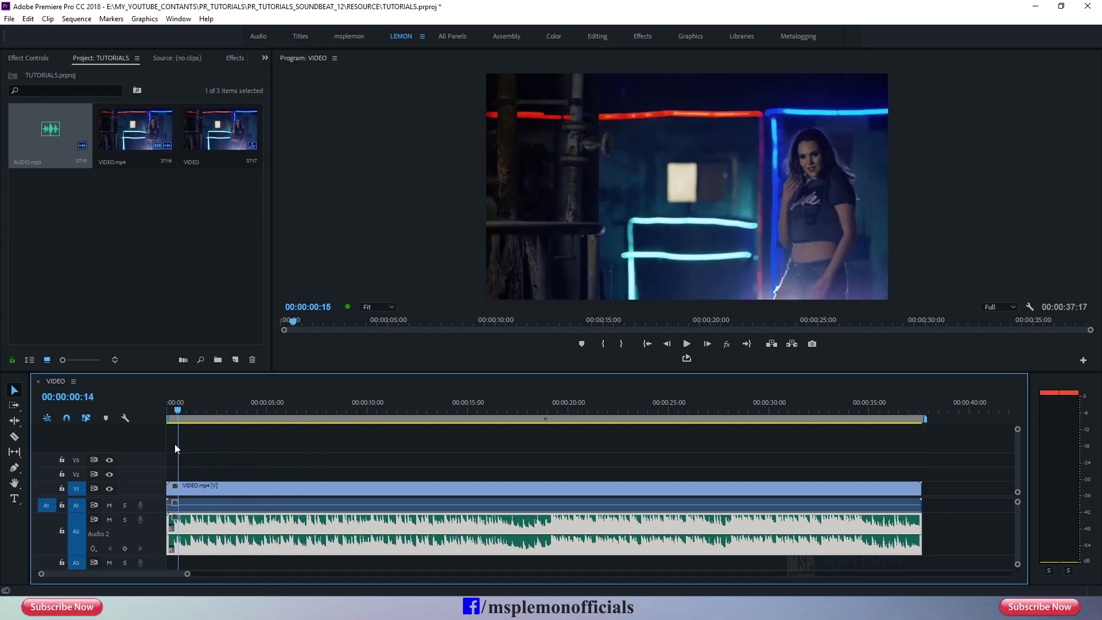
{"action": "left_click_drag", "start_coordinate": [196, 372], "coordinate": [200, 345]}
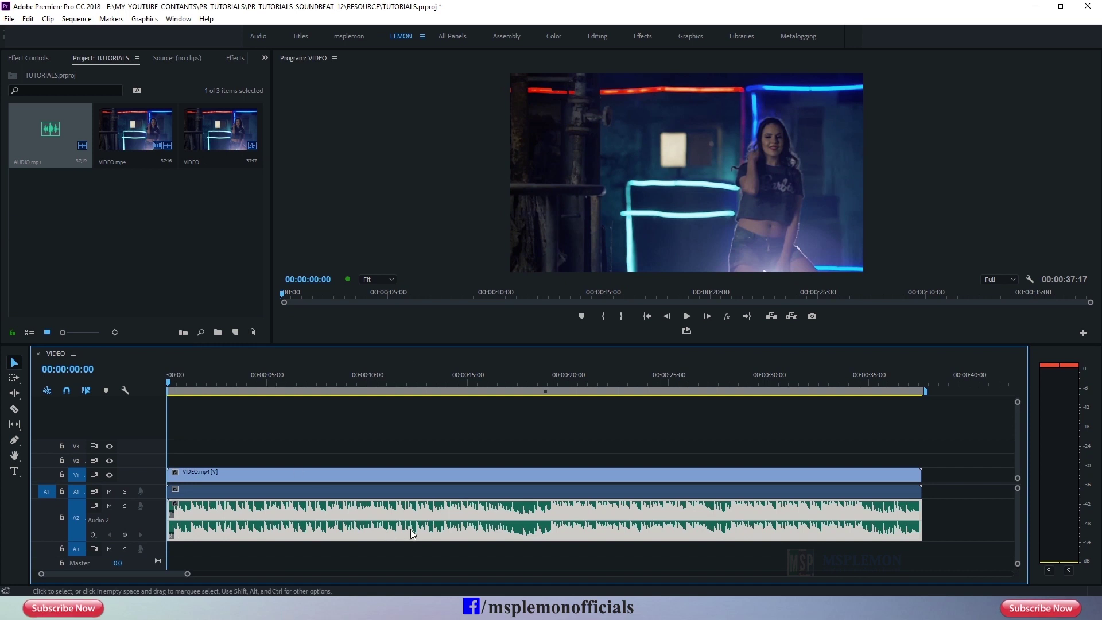
{"action": "mouse_move", "coordinate": [188, 573]}
{"action": "left_mouse_down"}
{"action": "mouse_move", "coordinate": [144, 573]}
{"action": "mouse_move", "coordinate": [166, 589]}
{"action": "left_mouse_up"}
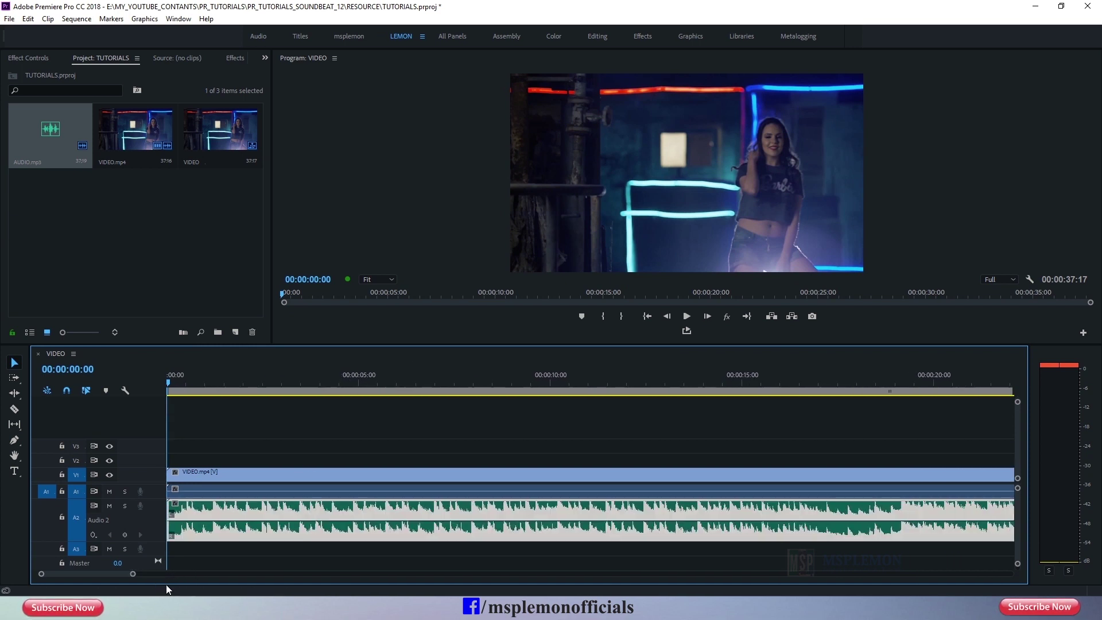
{"action": "left_click", "coordinate": [198, 486]}
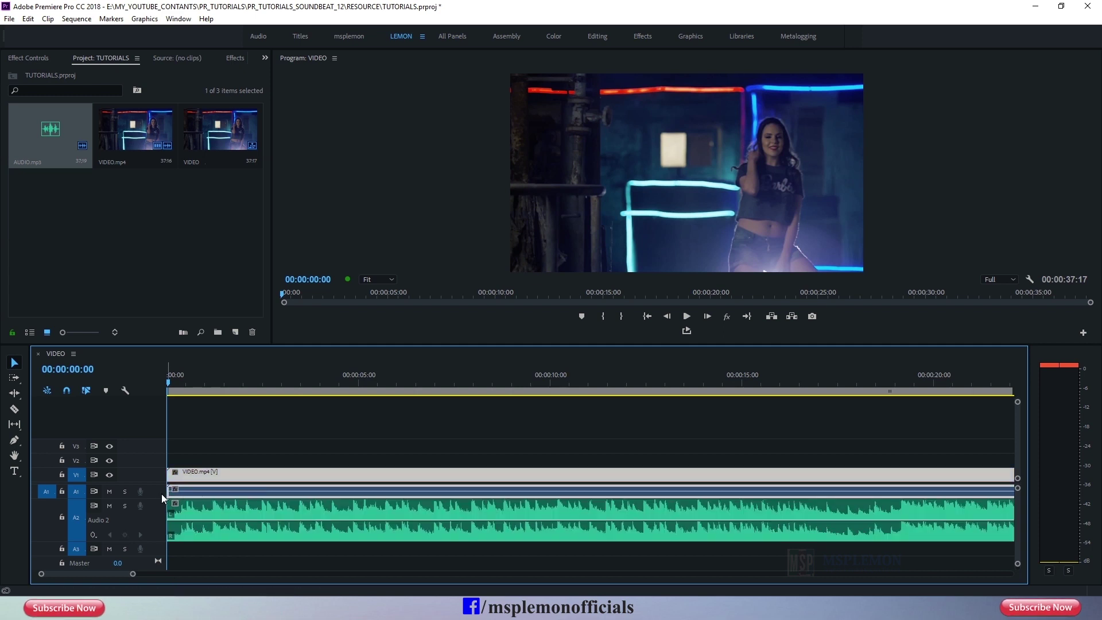
{"action": "double_click", "coordinate": [160, 491]}
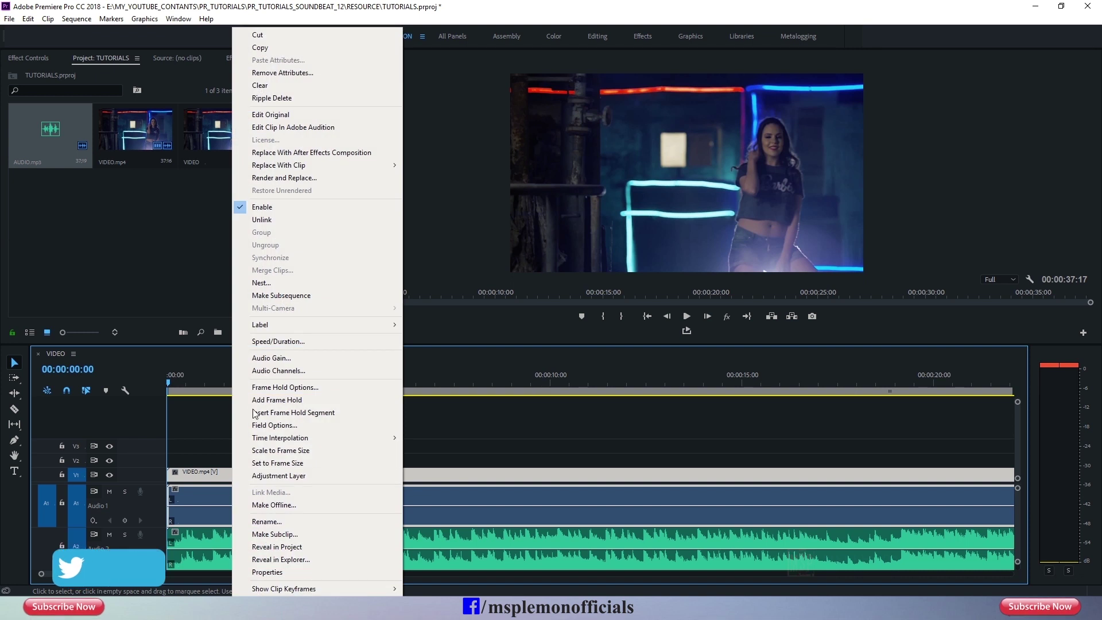
{"action": "left_click", "coordinate": [262, 220]}
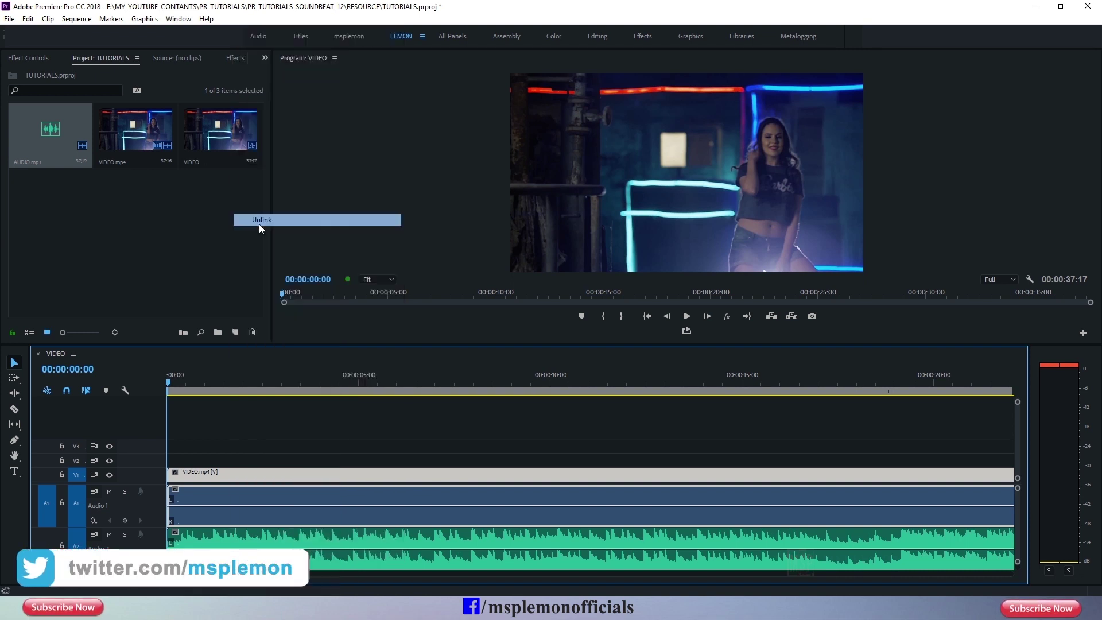
Delete the original camera audio from A1 and move the music clip up onto A1.
{"action": "right_click", "coordinate": [236, 499]}
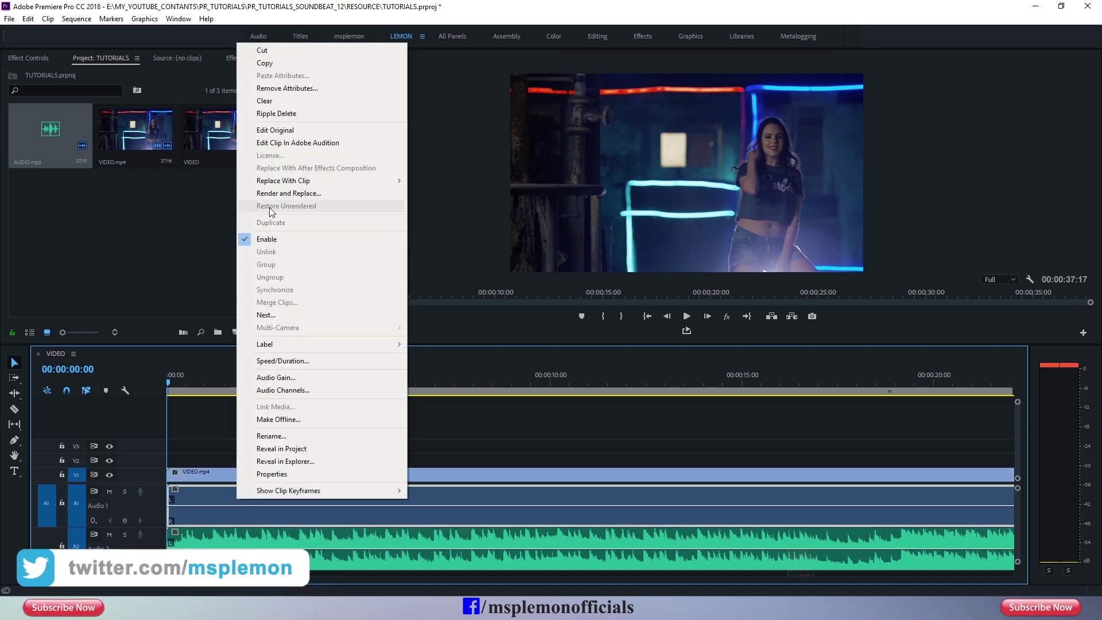
{"action": "left_click", "coordinate": [275, 101]}
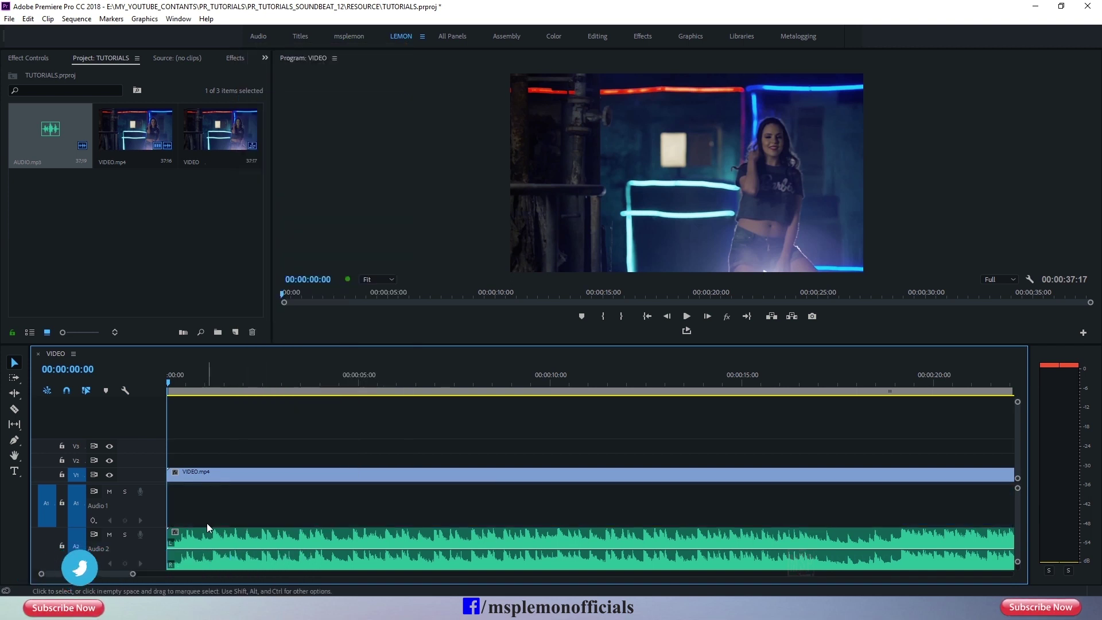
{"action": "left_click_drag", "start_coordinate": [208, 524], "coordinate": [211, 466]}
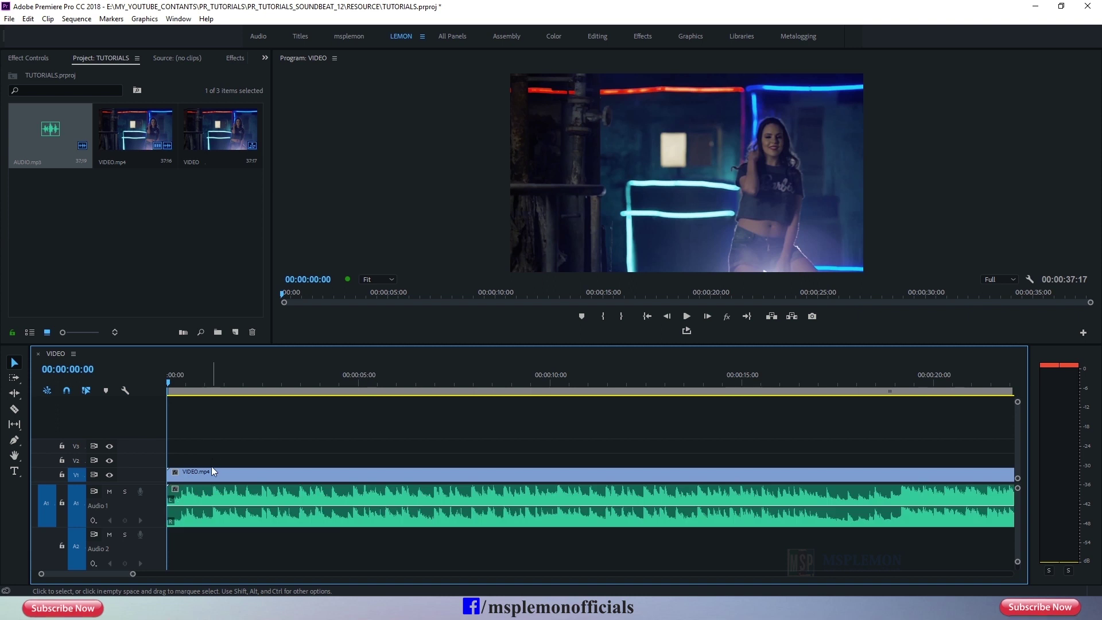
{"action": "left_click", "coordinate": [211, 471]}
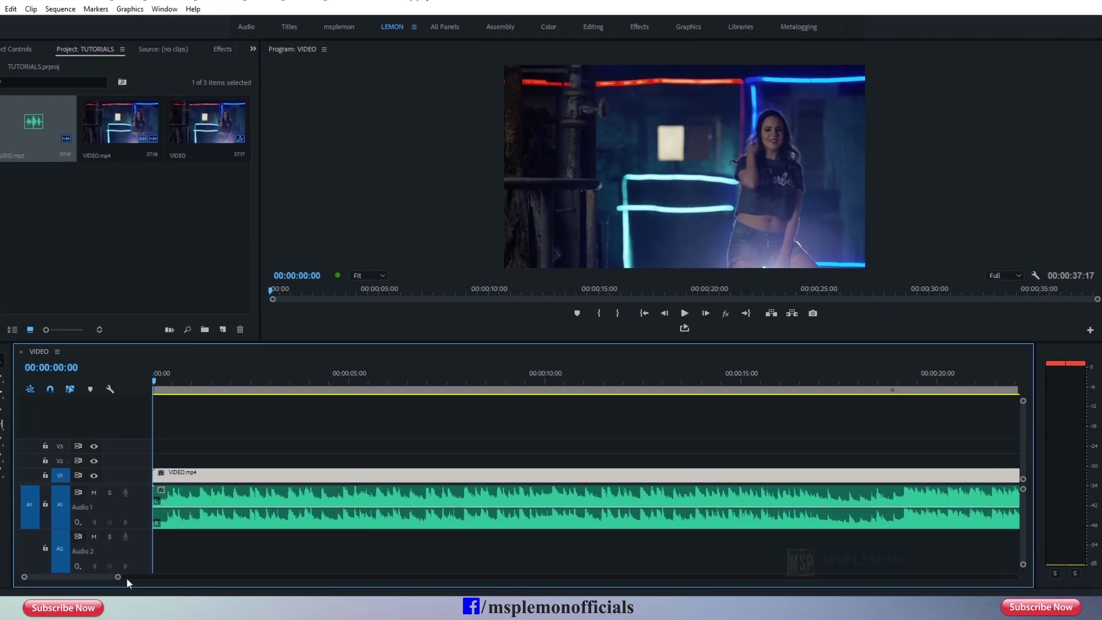
Zoom the timeline in, preview playback to 00:00:10:11, and return the playhead to the start.
{"action": "left_click_drag", "start_coordinate": [118, 577], "coordinate": [101, 577]}
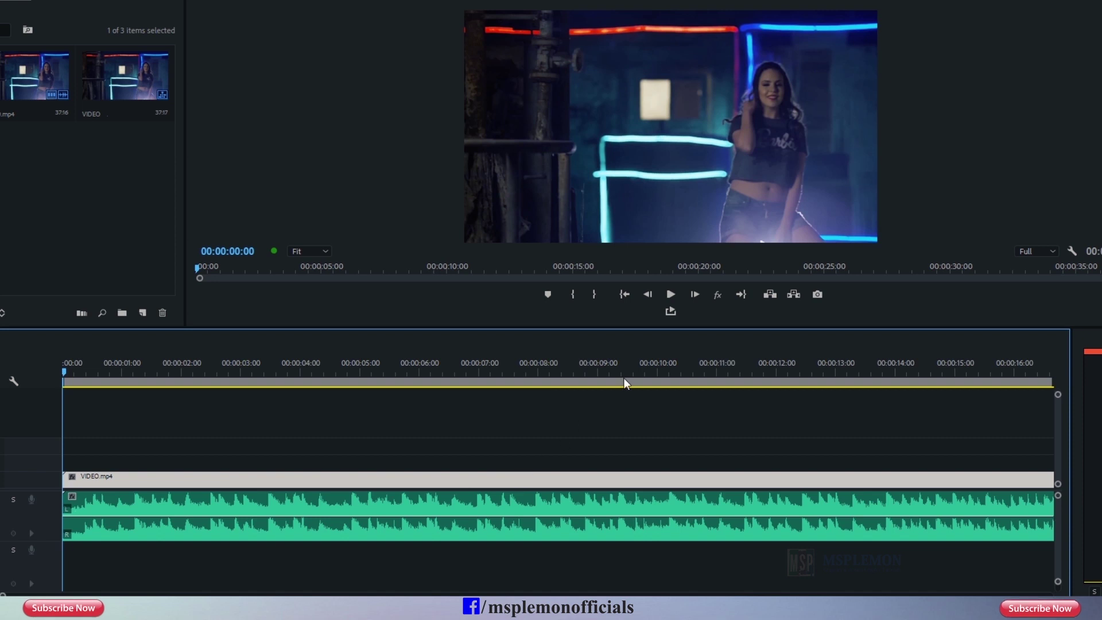
{"action": "left_click", "coordinate": [670, 294]}
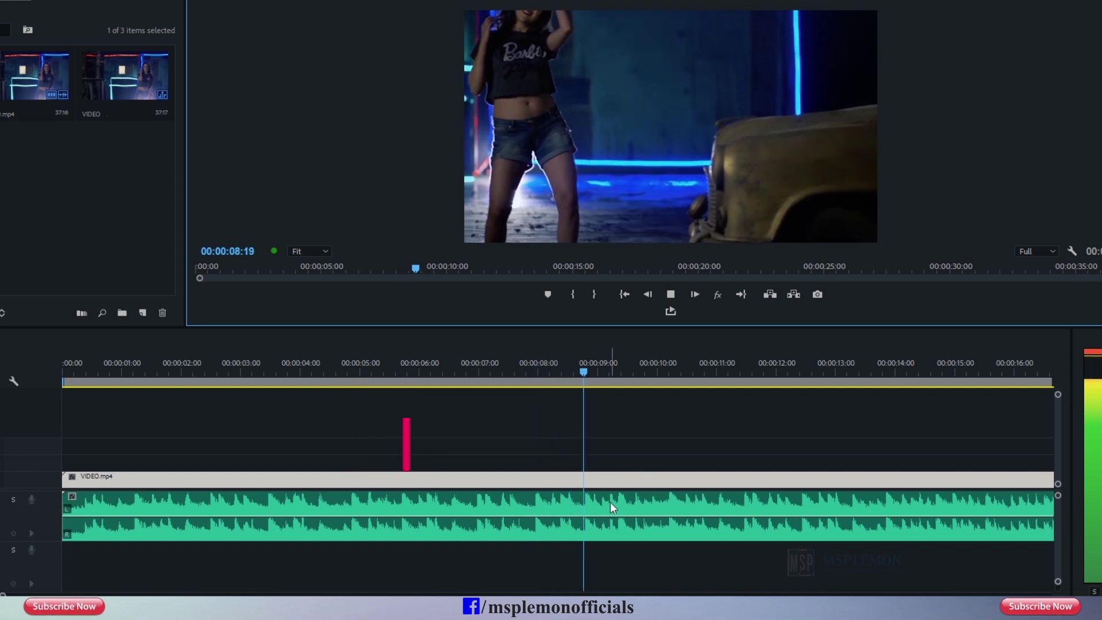
{"action": "left_click", "coordinate": [671, 295]}
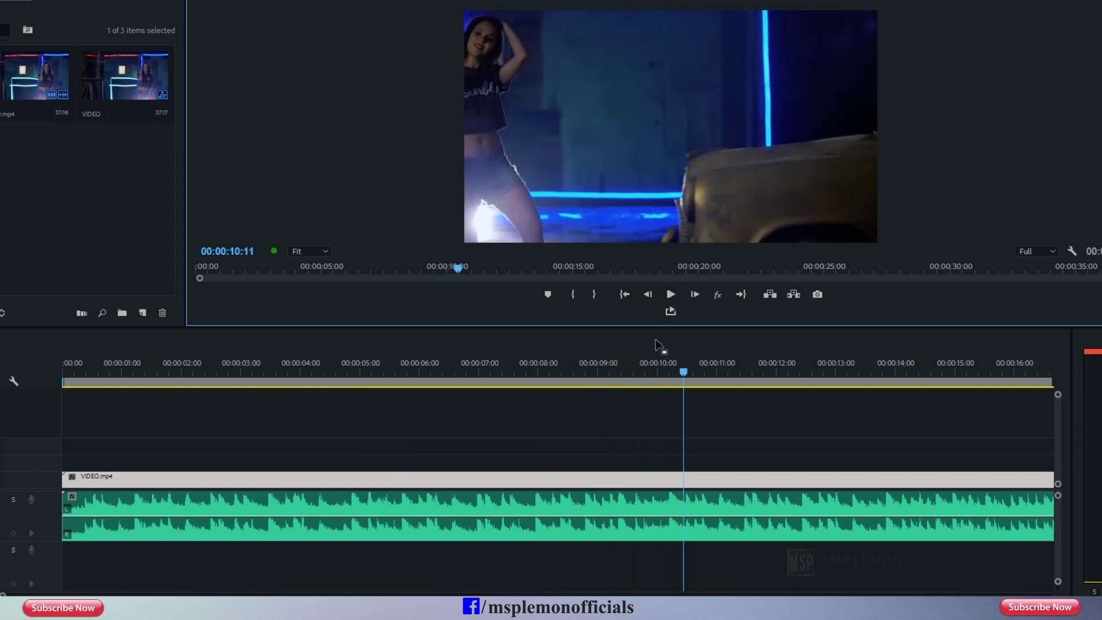
{"action": "left_click_drag", "start_coordinate": [392, 379], "coordinate": [63, 402]}
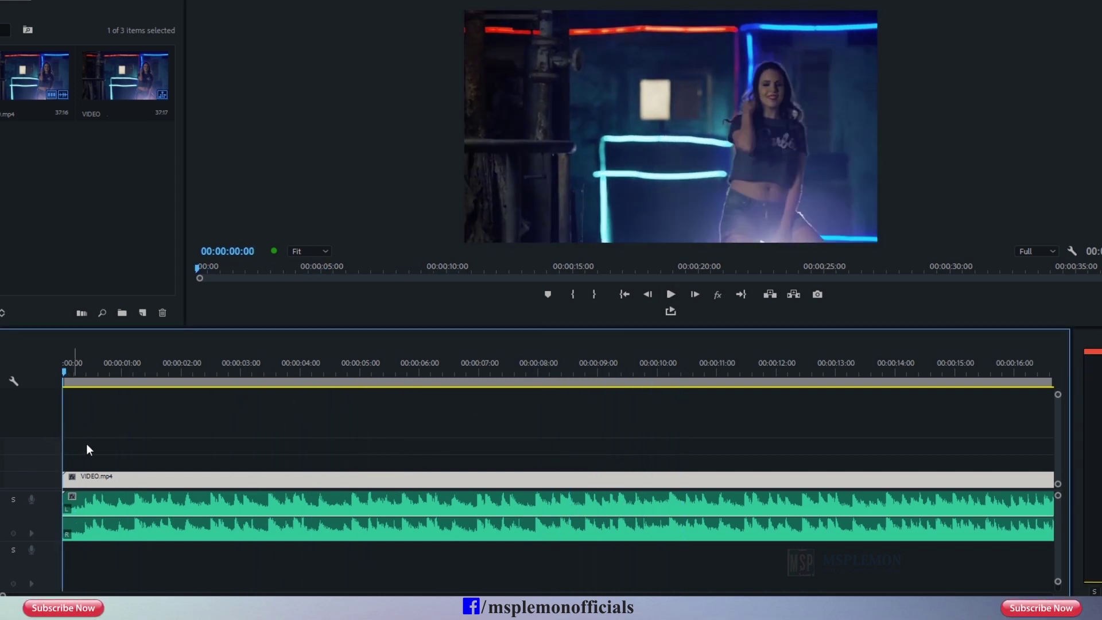
{"action": "left_click_drag", "start_coordinate": [17, 592], "coordinate": [56, 591]}
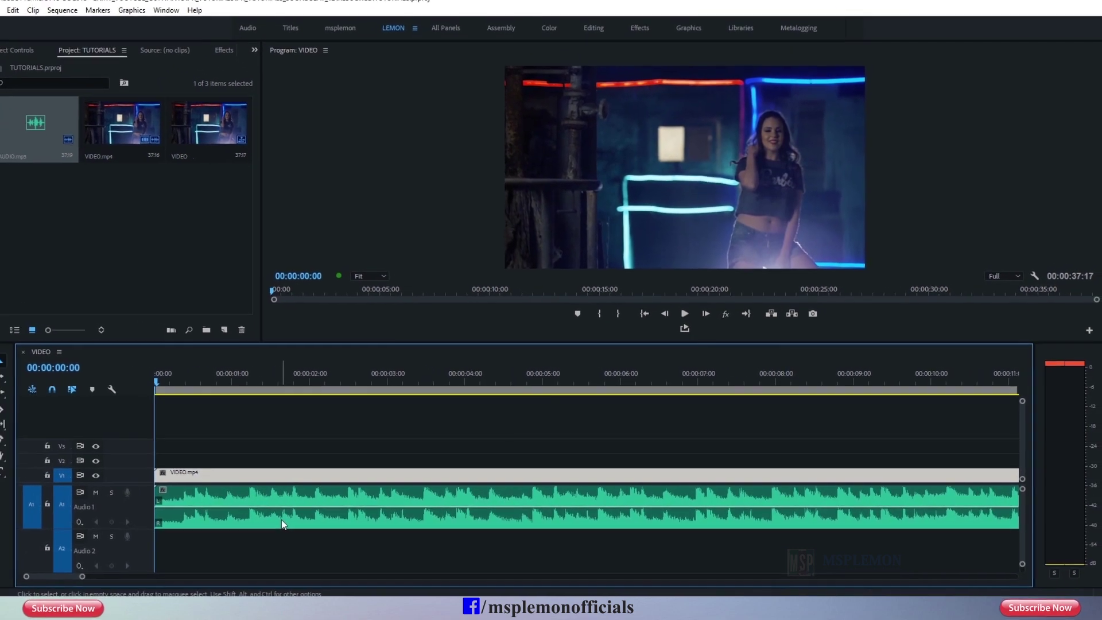
Find the first beat by playback and razor-cut the V1 clip there.
{"action": "key", "text": "space"}
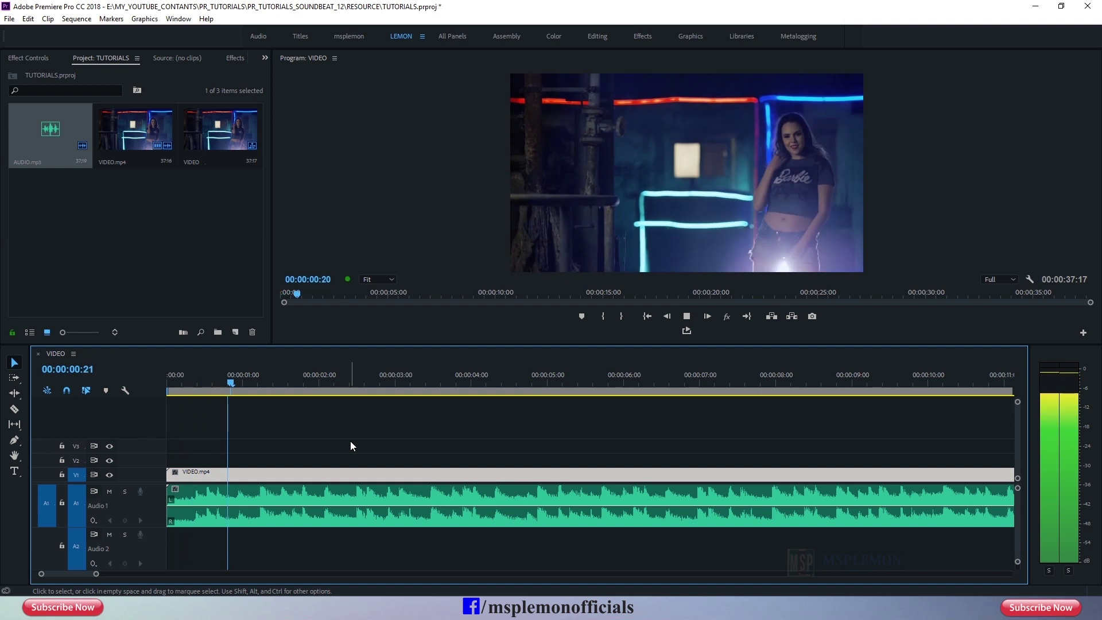
{"action": "mouse_move", "coordinate": [270, 384]}
{"action": "left_mouse_down"}
{"action": "mouse_move", "coordinate": [280, 386]}
{"action": "mouse_move", "coordinate": [264, 393]}
{"action": "left_mouse_up"}
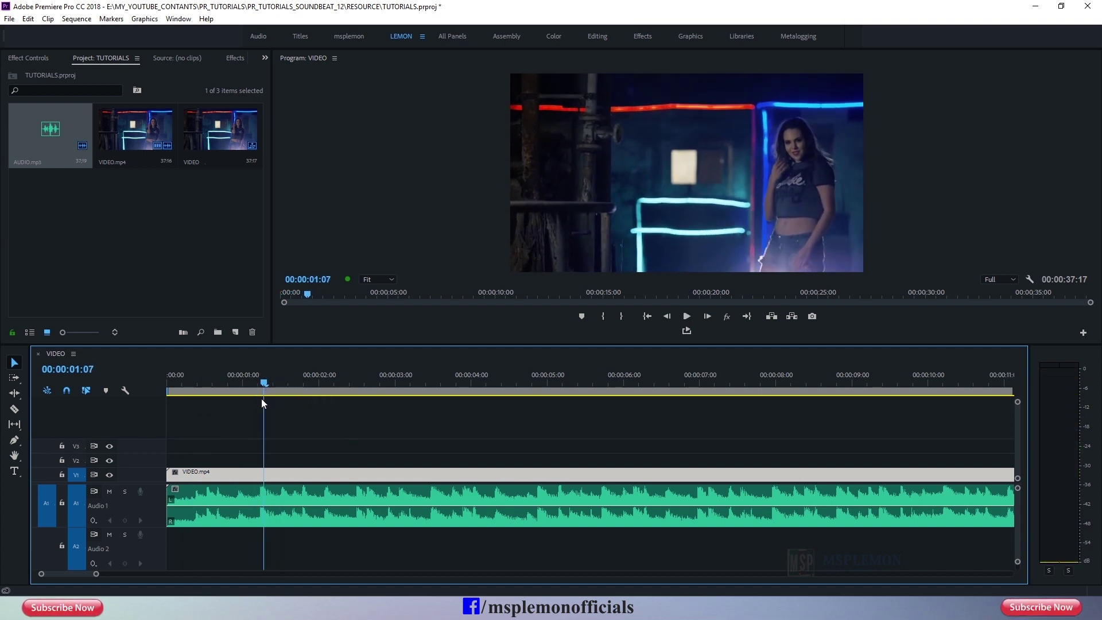
{"action": "left_click", "coordinate": [15, 409]}
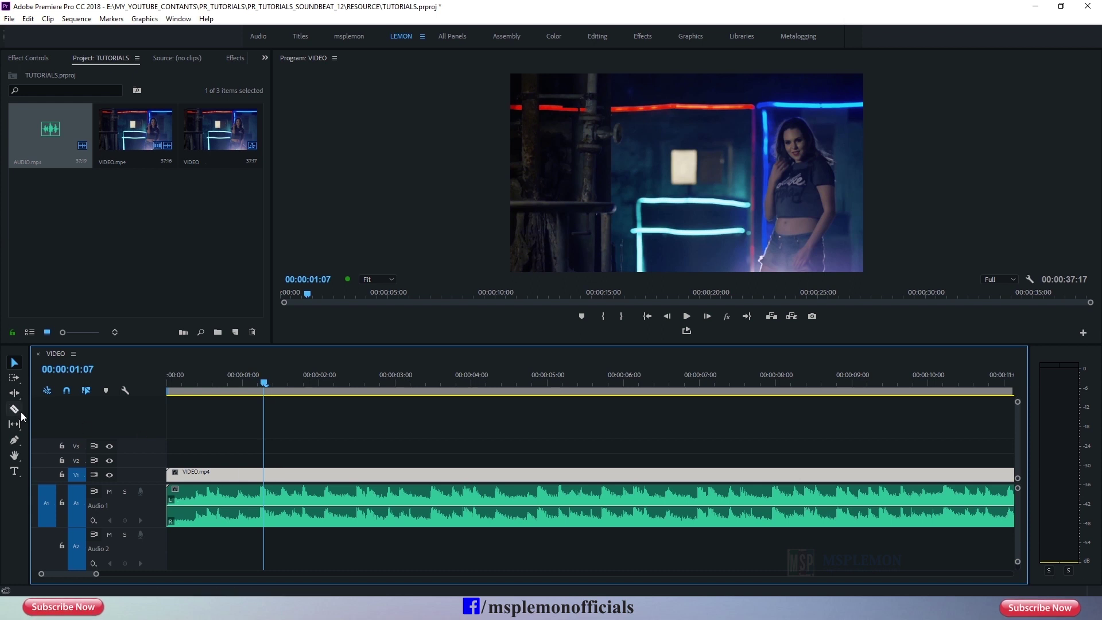
{"action": "left_click", "coordinate": [266, 473]}
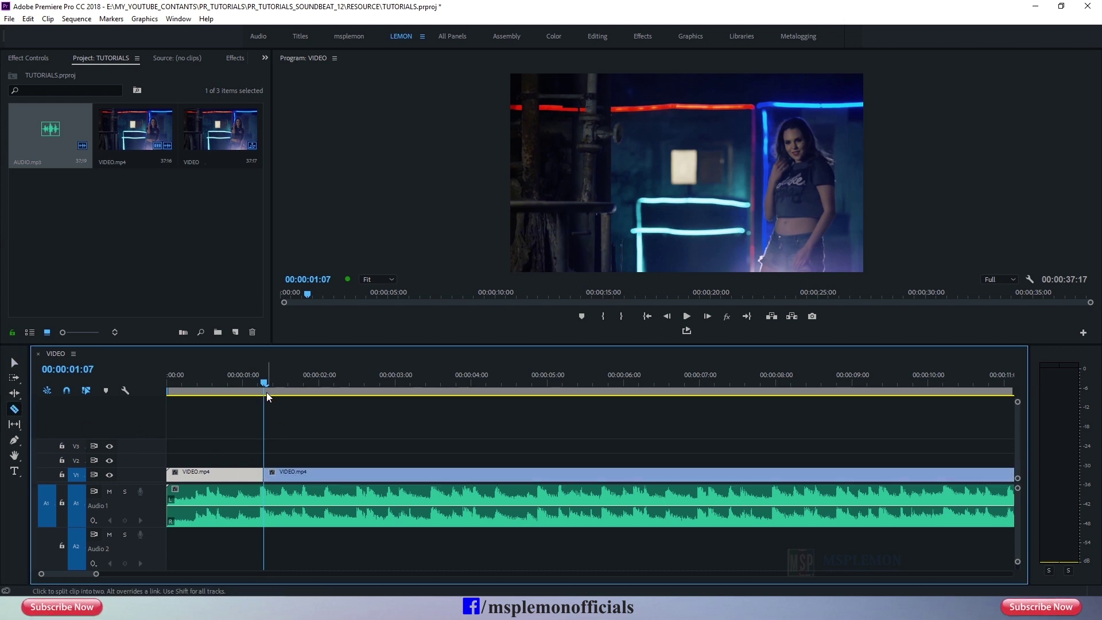
{"action": "key", "text": "space"}
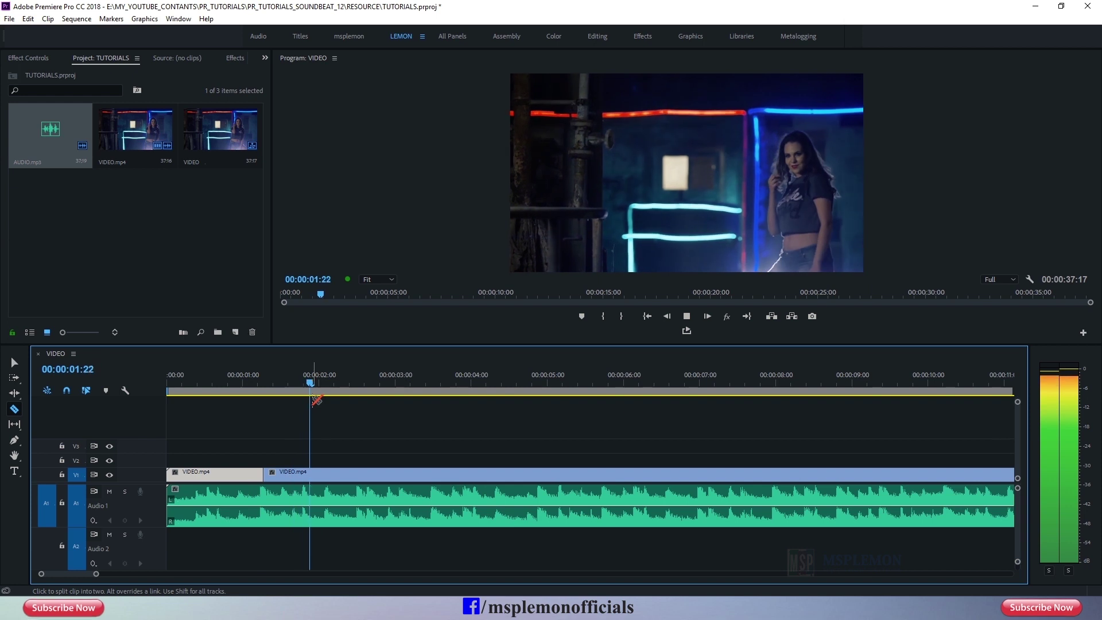
{"action": "key", "text": "space"}
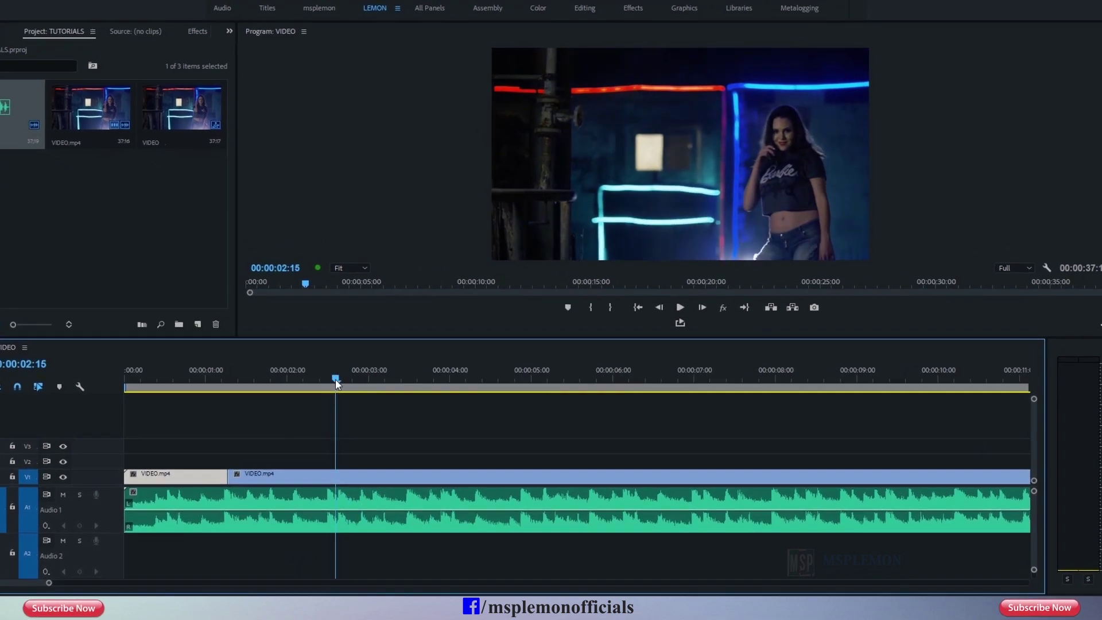
Zoom in and line the playhead up on the following beats, starting around 02:17.
{"action": "left_click_drag", "start_coordinate": [335, 380], "coordinate": [327, 380]}
{"action": "key", "text": "equal"}
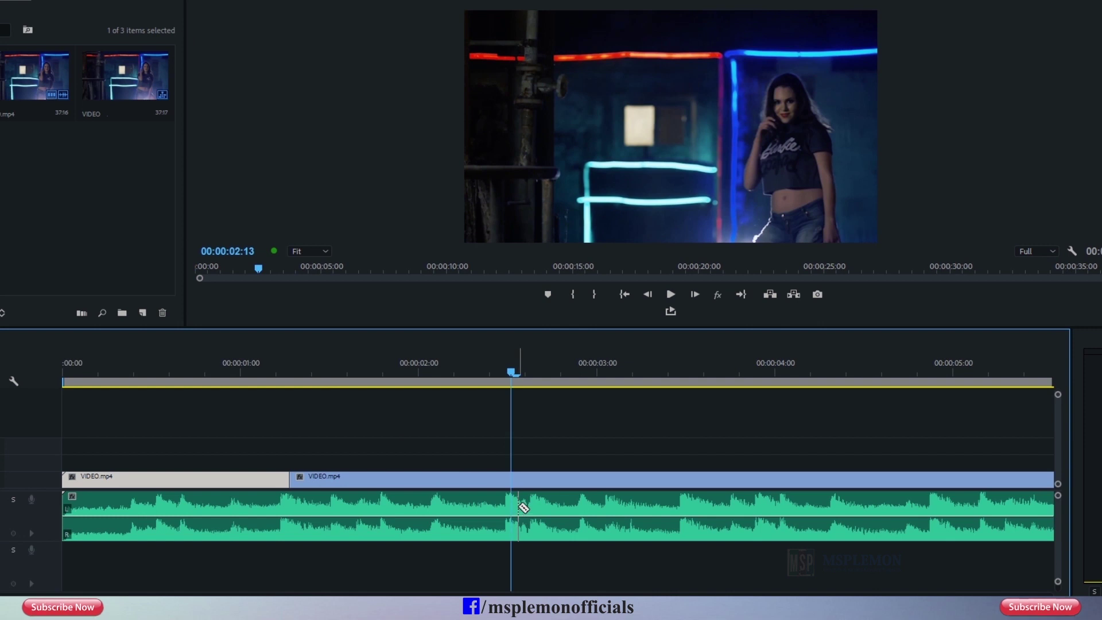
{"action": "key", "text": "equal"}
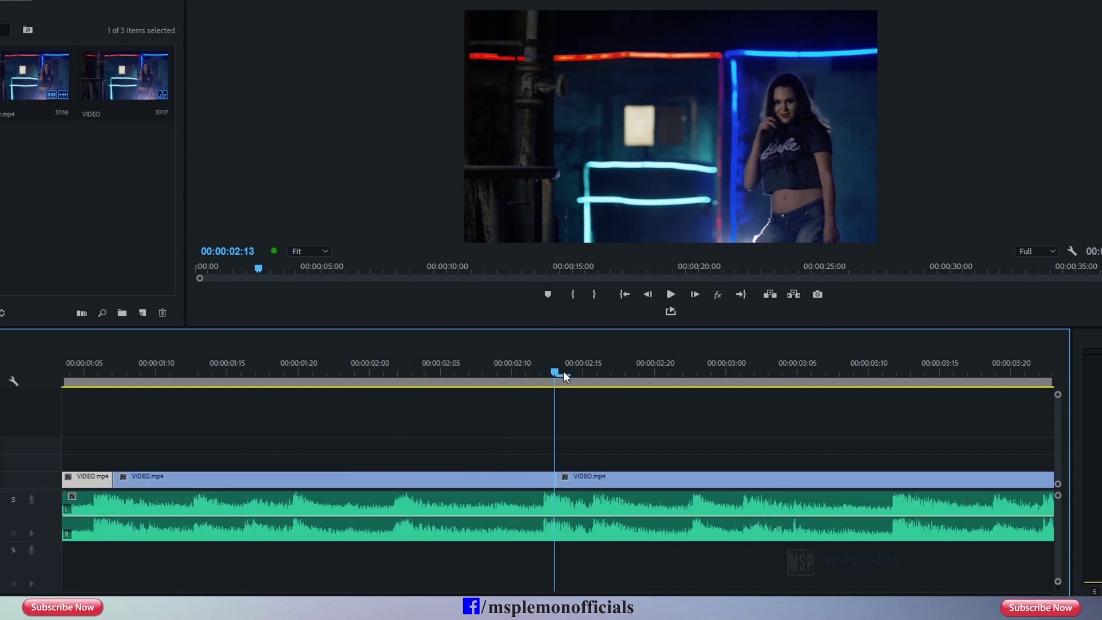
{"action": "left_click_drag", "start_coordinate": [564, 377], "coordinate": [609, 374]}
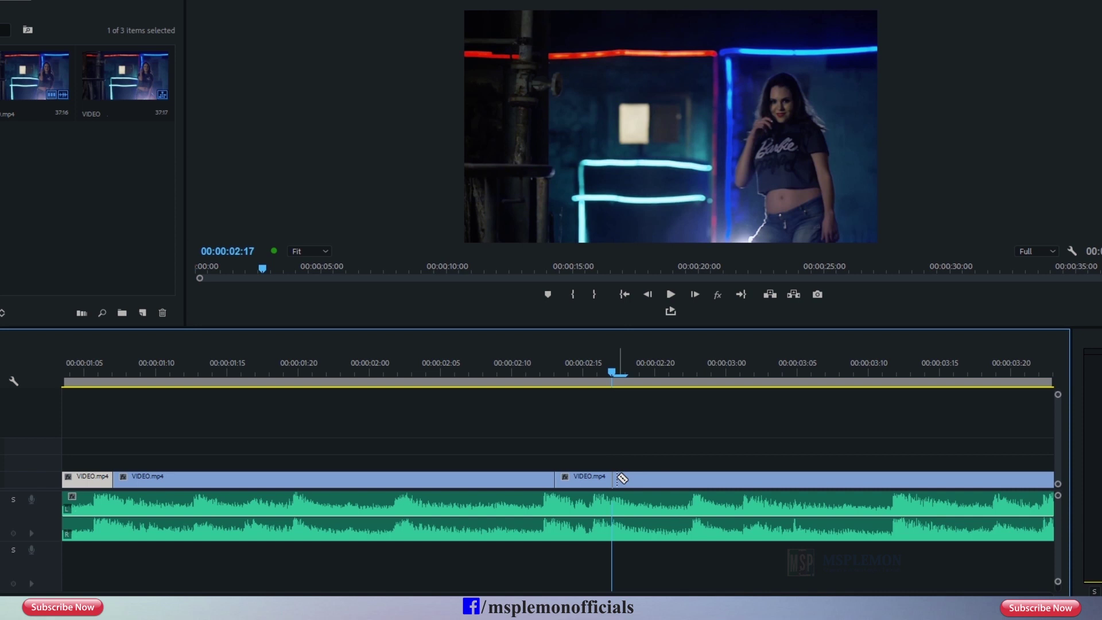
{"action": "key", "text": "ctrl+minus"}
{"action": "key", "text": "ctrl+minus"}
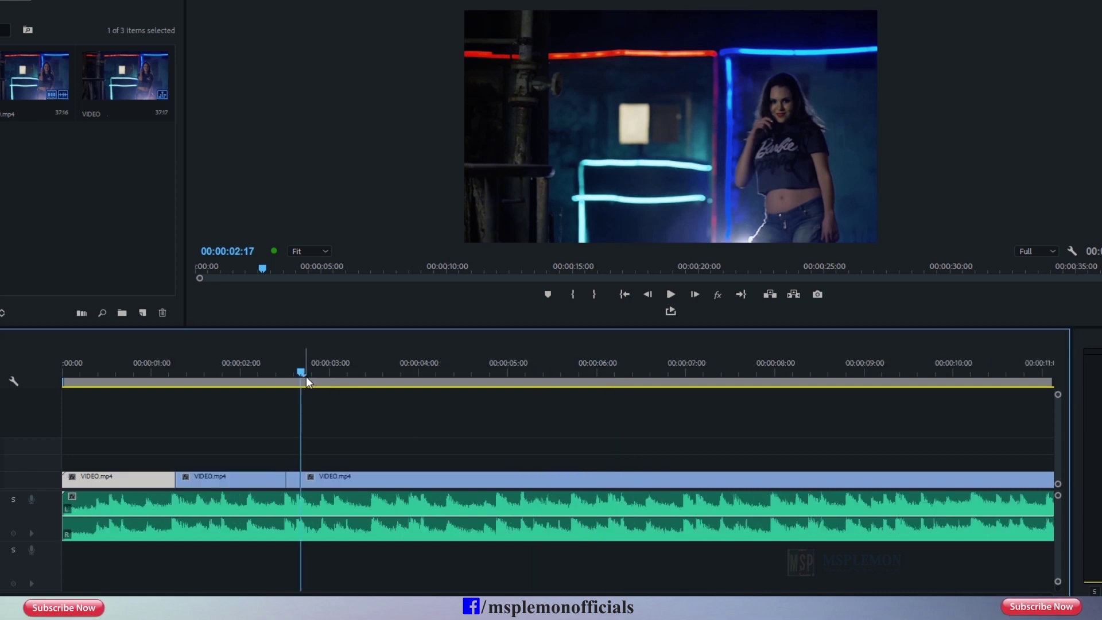
{"action": "key", "text": "ctrl+equal"}
{"action": "key", "text": "ctrl+equal"}
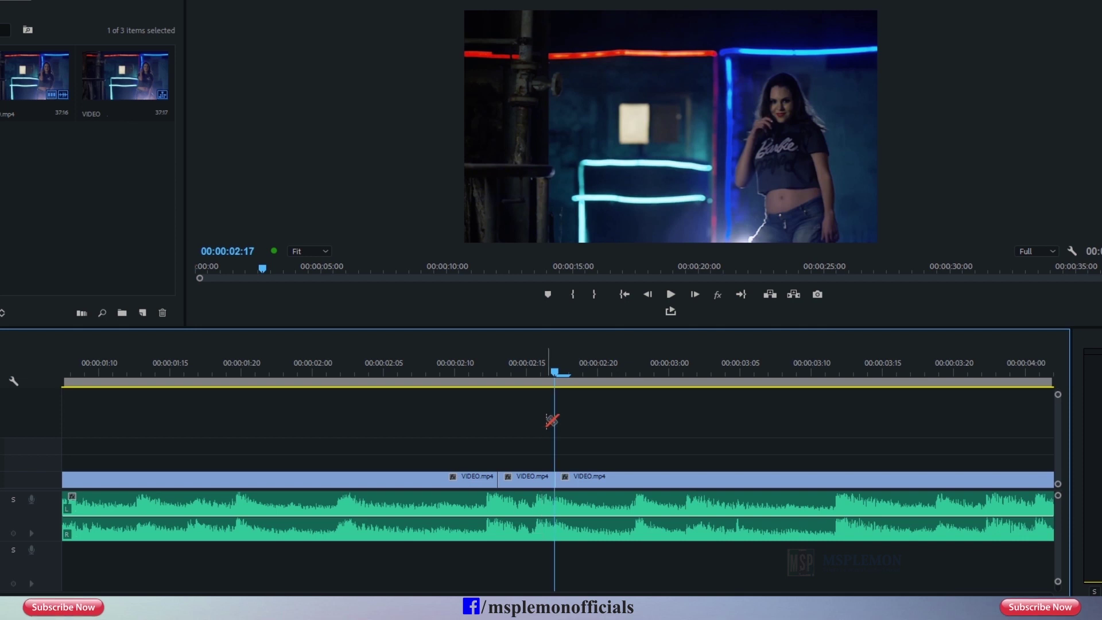
{"action": "left_click_drag", "start_coordinate": [556, 376], "coordinate": [457, 379]}
{"action": "key", "text": "space"}
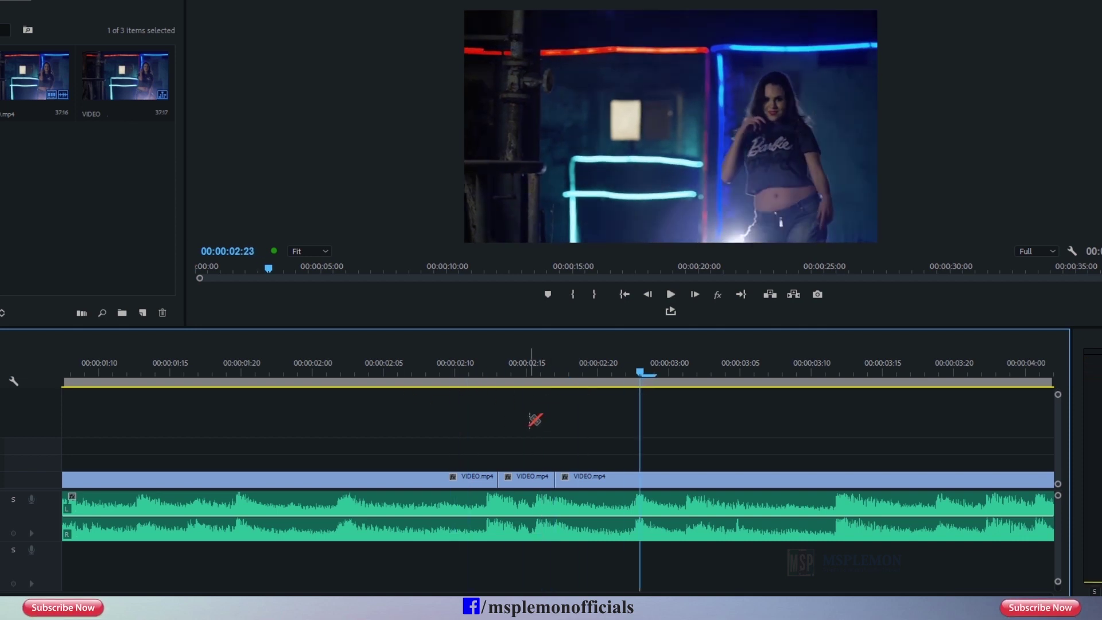
{"action": "key", "text": "ctrl+minus"}
{"action": "key", "text": "space"}
{"action": "key", "text": "space"}
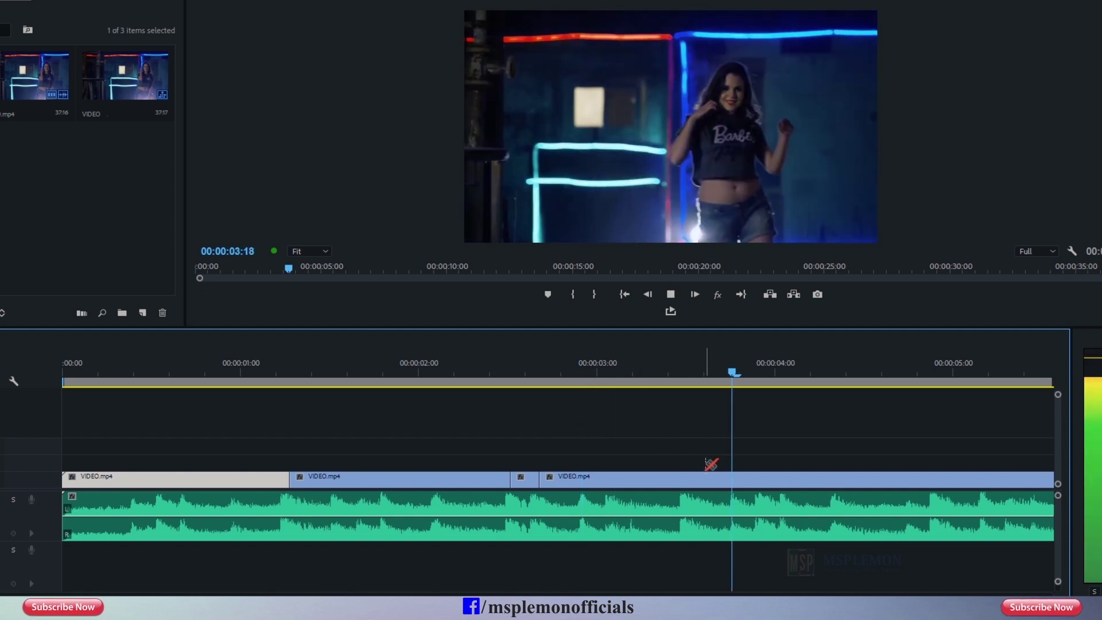
{"action": "left_click_drag", "start_coordinate": [726, 378], "coordinate": [692, 376]}
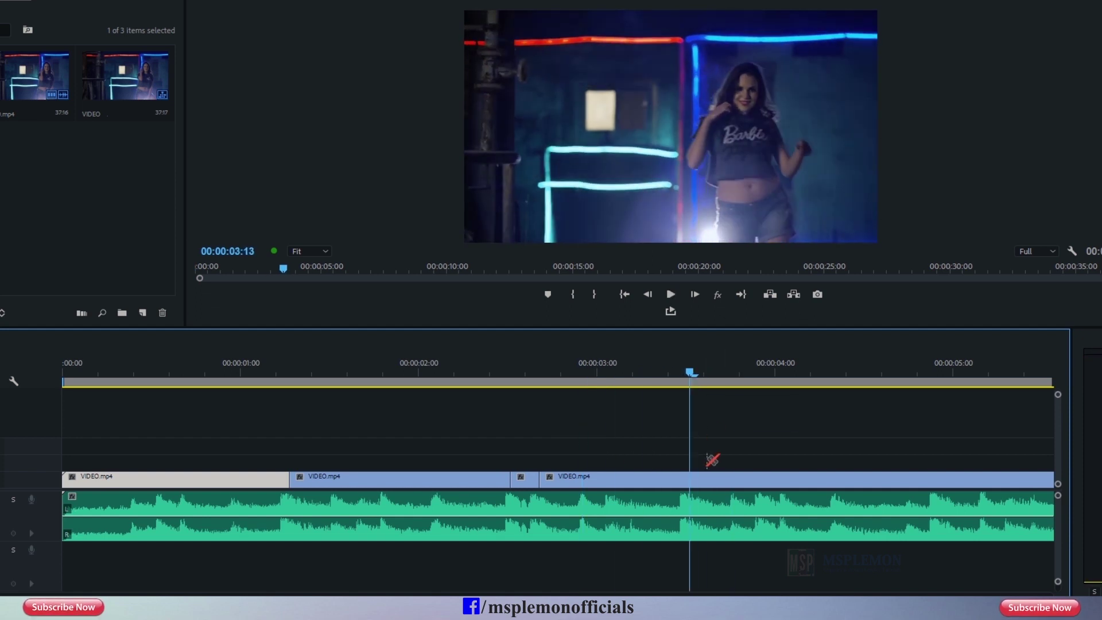
{"action": "key", "text": "space"}
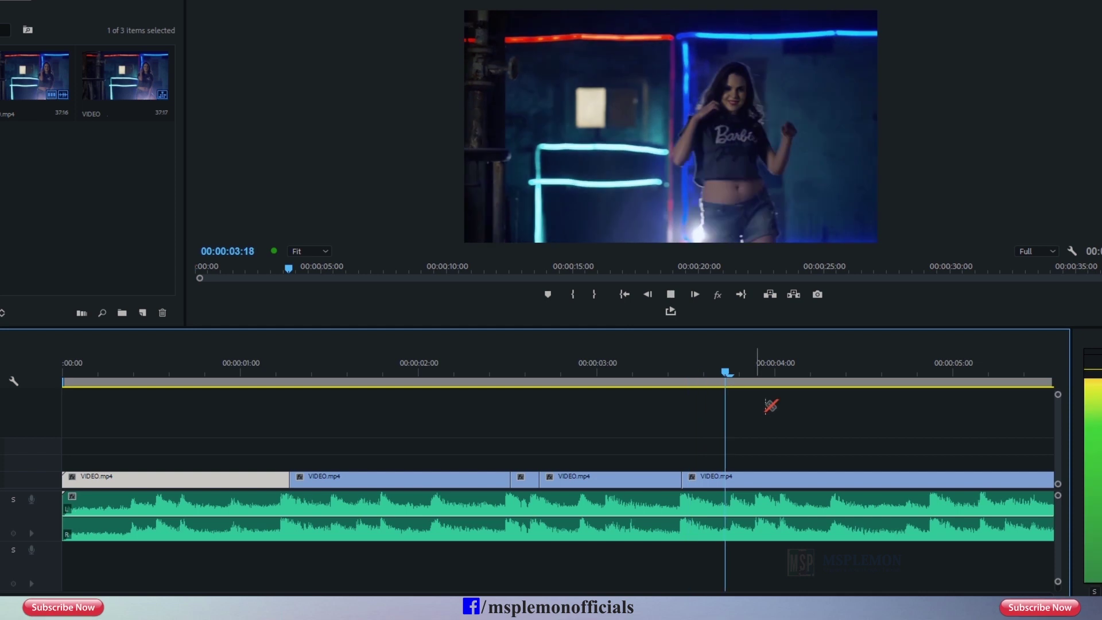
{"action": "key", "text": "space"}
{"action": "left_click_drag", "start_coordinate": [780, 373], "coordinate": [762, 381]}
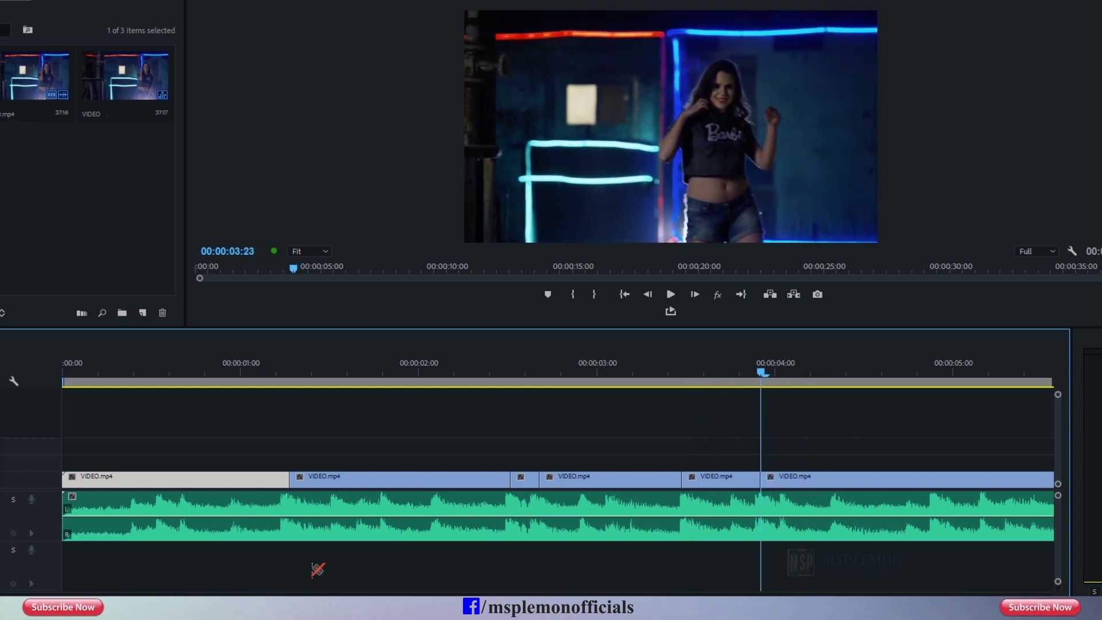
Razor-cut V1 at the beat near 03:23 and the next beats up to about 05:16.
{"action": "scroll", "coordinate": [165, 506], "scroll_direction": "down", "scroll_amount": 5}
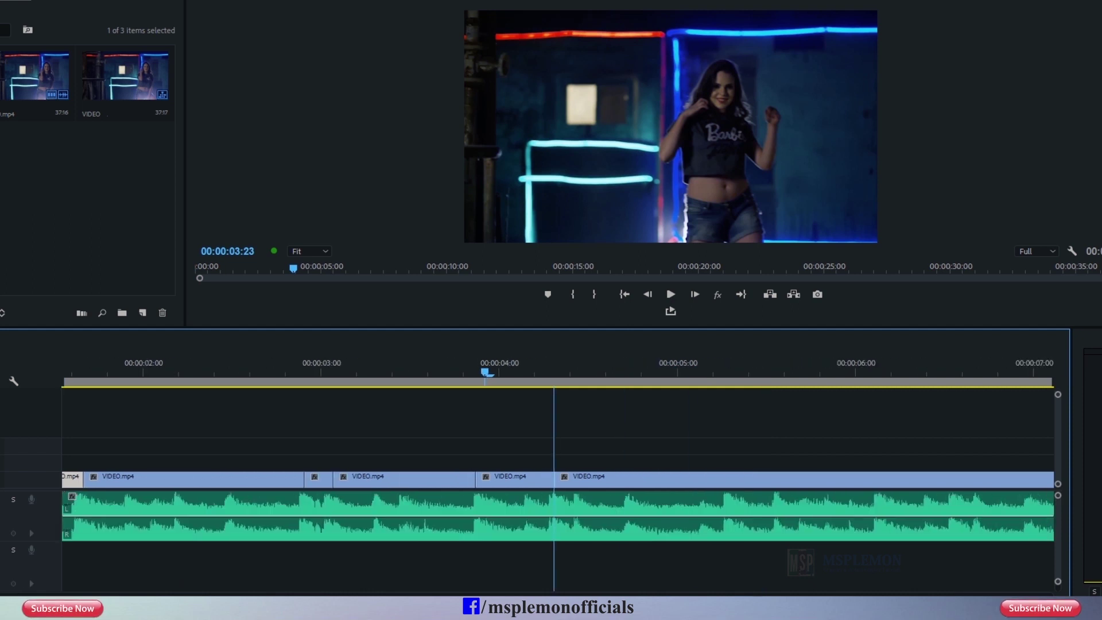
{"action": "left_click", "coordinate": [151, 506]}
{"action": "left_click", "coordinate": [448, 450]}
{"action": "left_click_drag", "start_coordinate": [556, 376], "coordinate": [678, 376]}
{"action": "left_click", "coordinate": [606, 479]}
Cut V1 at the beats from about 6 seconds to just past 8 seconds.
{"action": "left_click", "coordinate": [677, 480]}
{"action": "key", "text": "space"}
{"action": "left_click", "coordinate": [836, 480]}
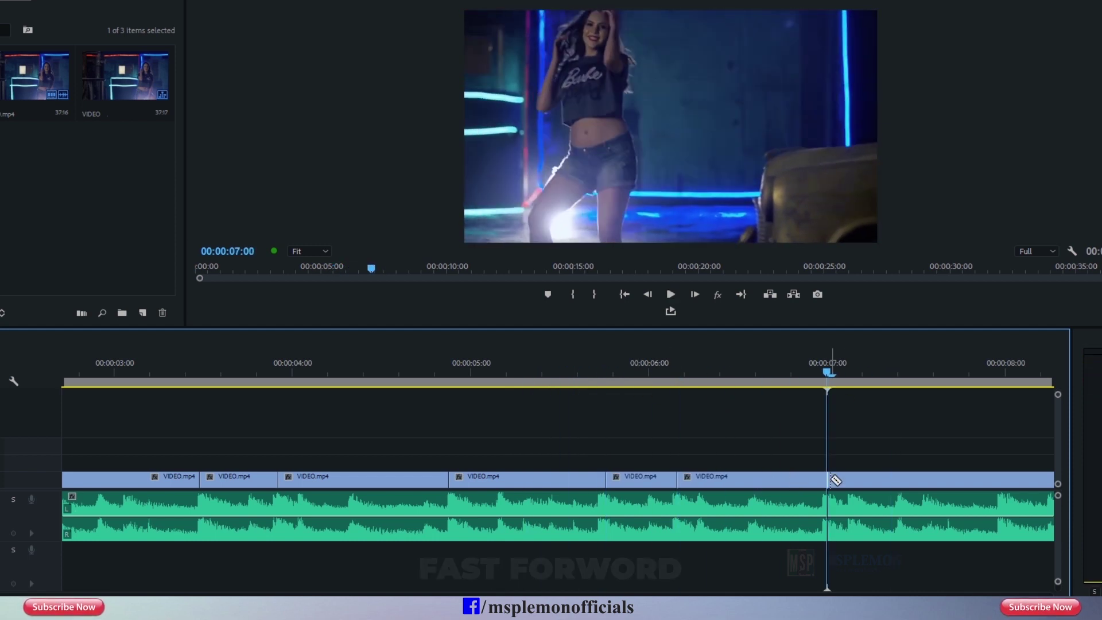
{"action": "scroll", "coordinate": [660, 536], "scroll_direction": "down", "scroll_amount": 9}
{"action": "key", "text": "space"}
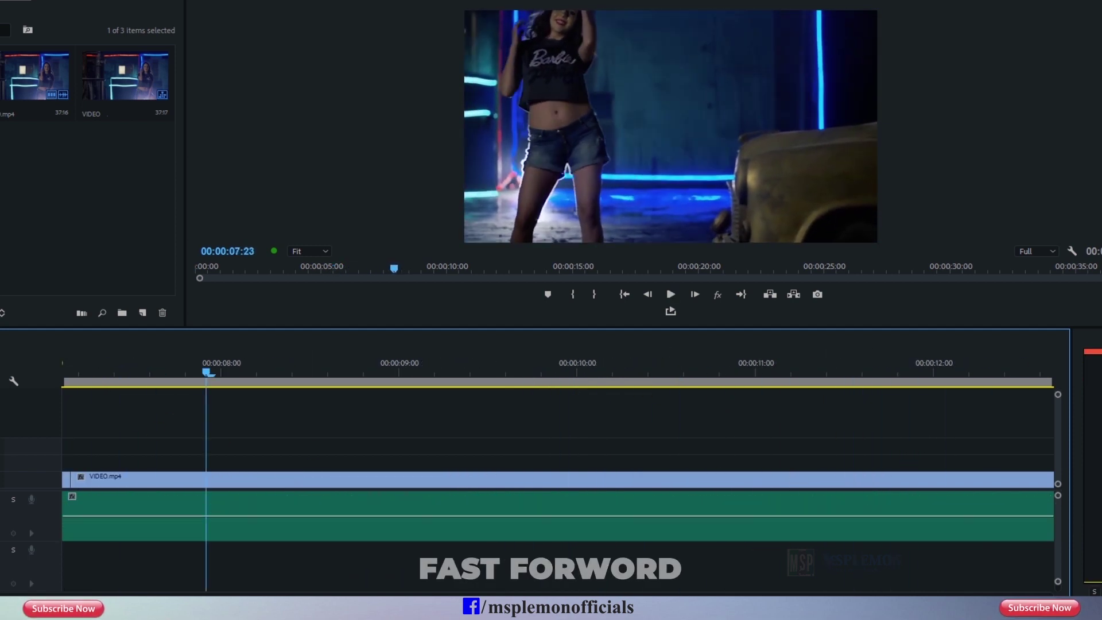
{"action": "key", "text": "space"}
{"action": "left_click", "coordinate": [626, 295]}
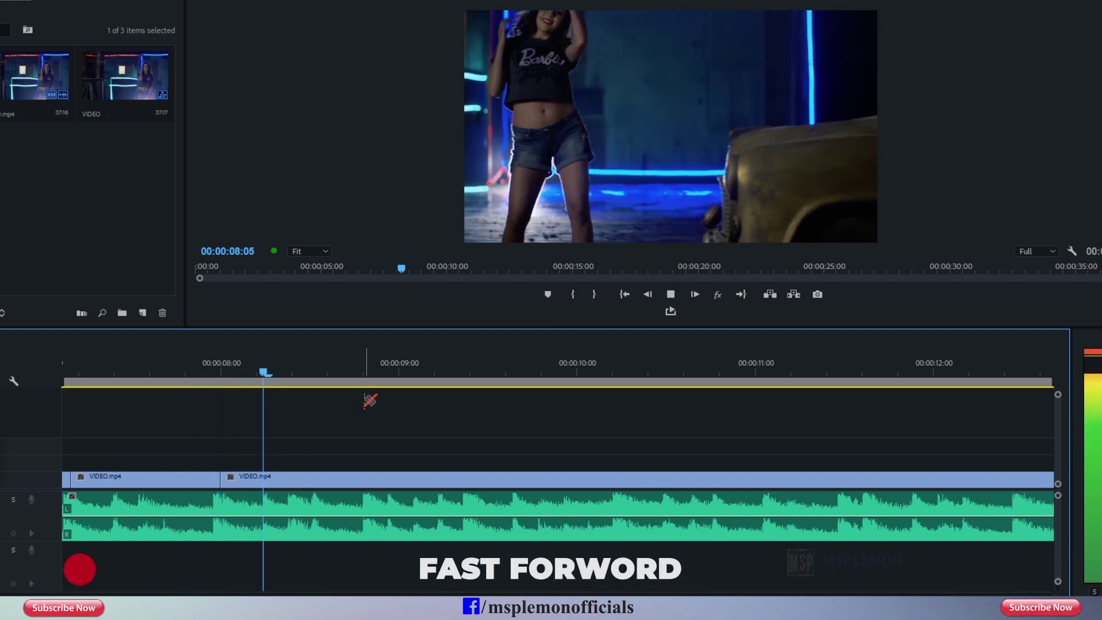
{"action": "left_click", "coordinate": [292, 480]}
Keep cutting V1 at the beats near 11, 13, 14:43 and 15 seconds.
{"action": "key", "text": "ctrl+b"}
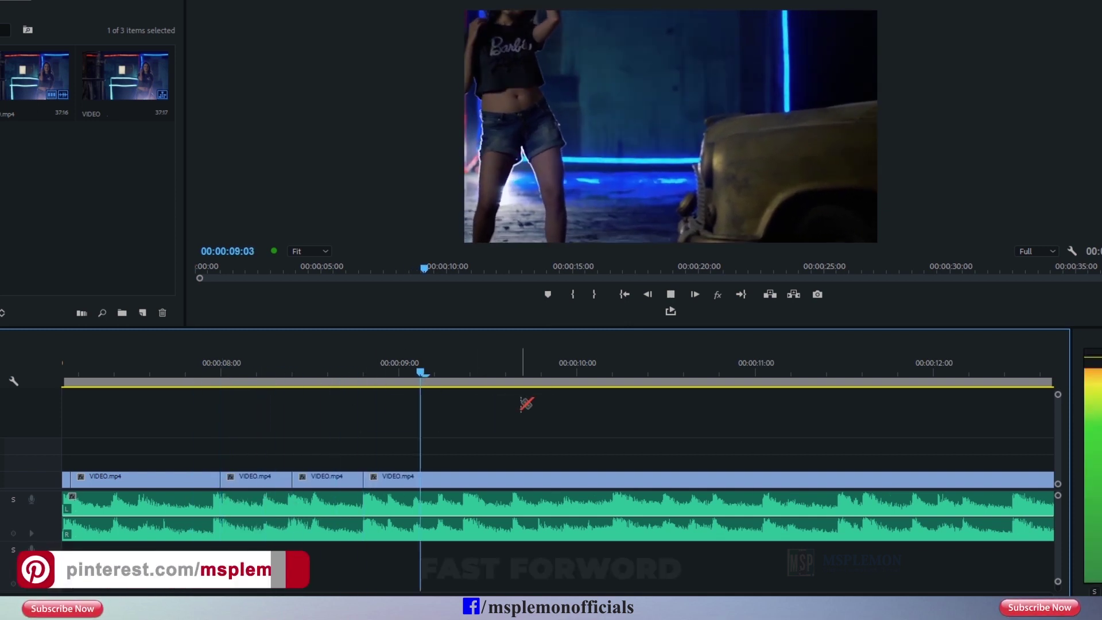
{"action": "key", "text": "ctrl+b"}
{"action": "left_click", "coordinate": [626, 478]}
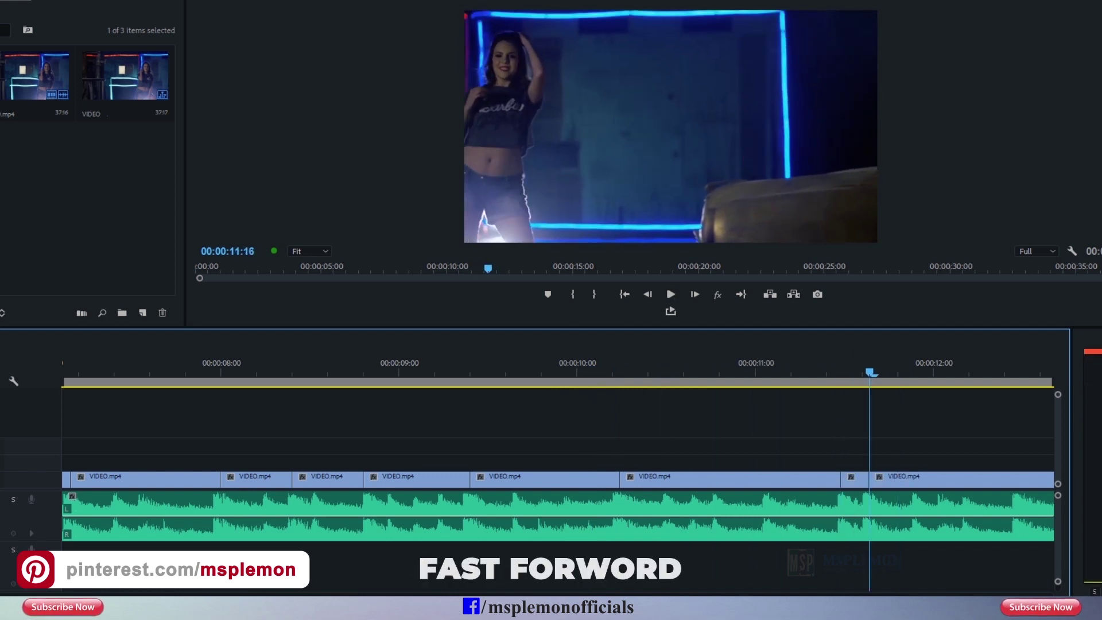
{"action": "left_click_drag", "start_coordinate": [411, 379], "coordinate": [525, 381]}
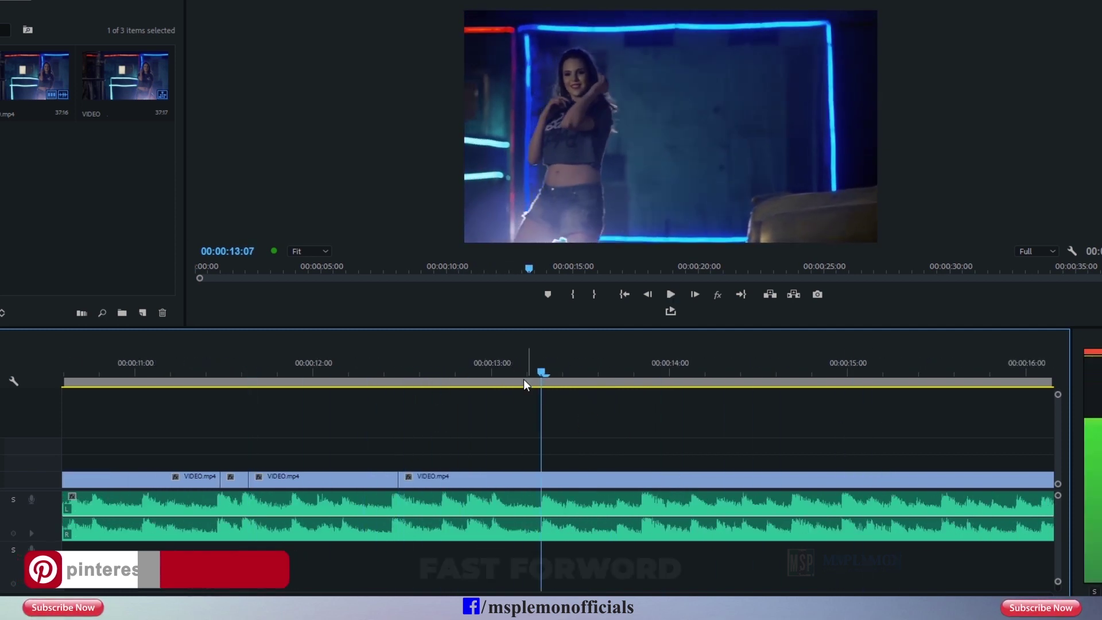
{"action": "left_click", "coordinate": [476, 479]}
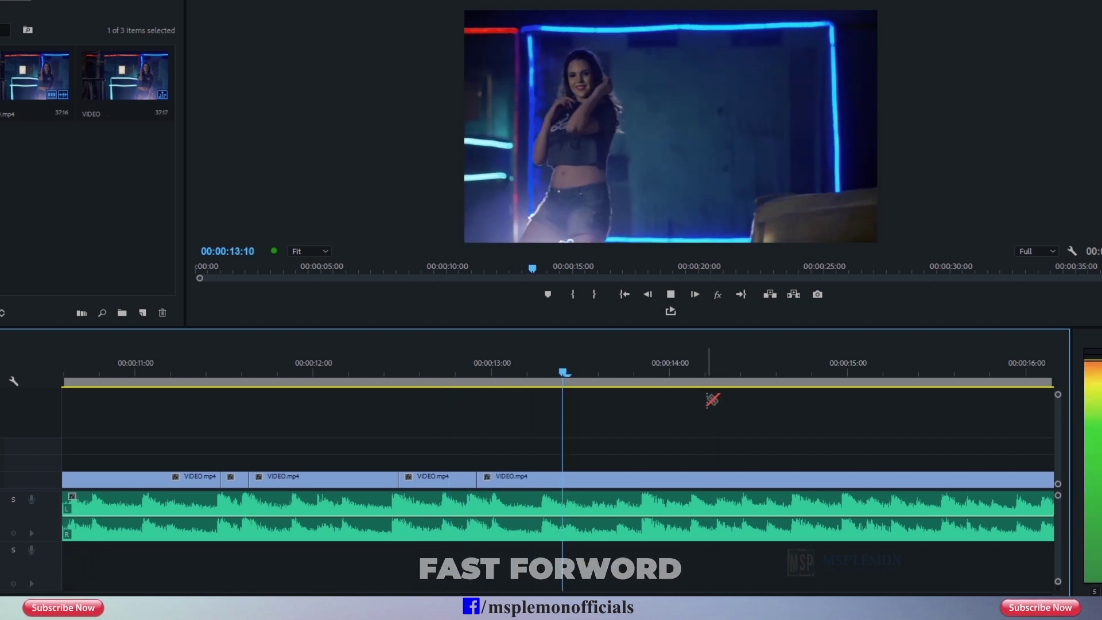
{"action": "key", "text": "ctrl+b"}
{"action": "key", "text": "ctrl+b"}
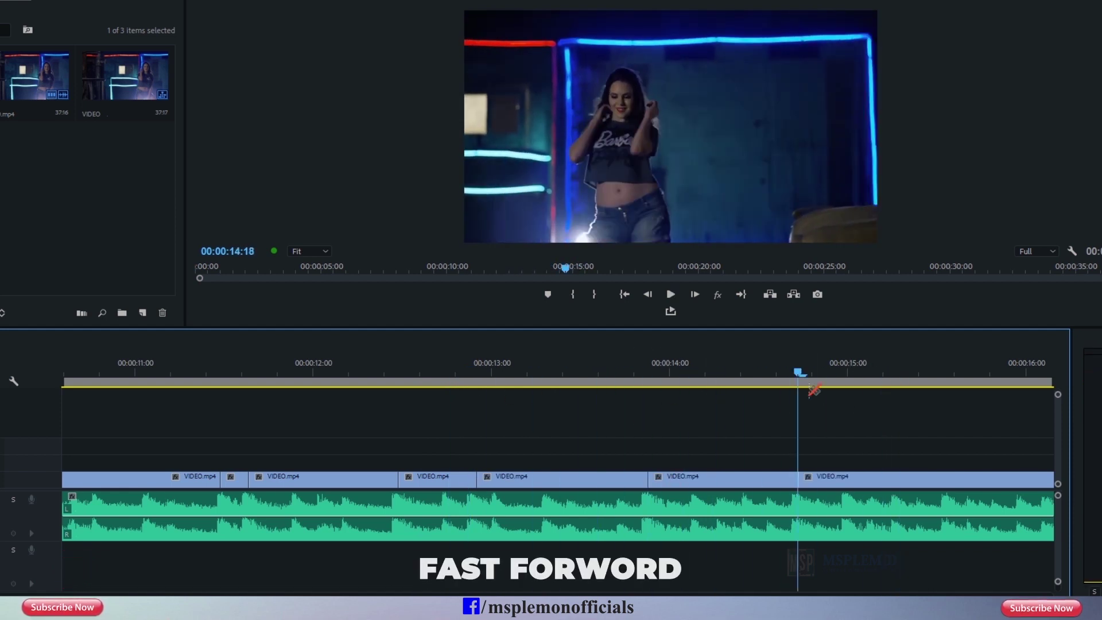
{"action": "key", "text": "ctrl+b"}
{"action": "key", "text": "space"}
{"action": "key", "text": "space"}
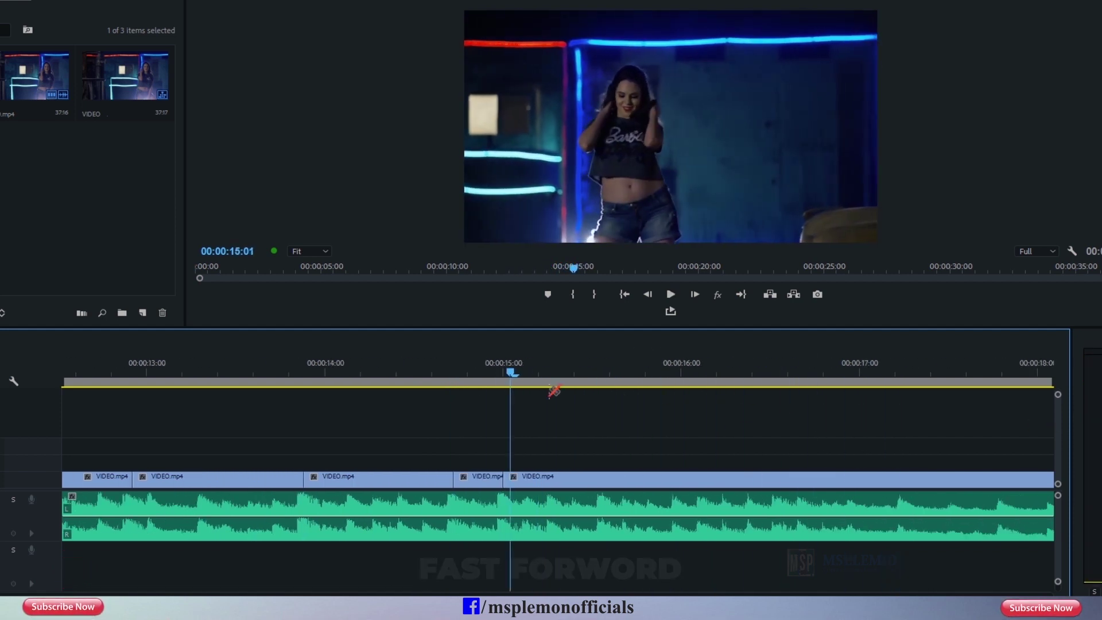
{"action": "left_click", "coordinate": [485, 382]}
{"action": "mouse_move", "coordinate": [663, 384]}
{"action": "left_mouse_down"}
{"action": "mouse_move", "coordinate": [583, 367]}
{"action": "mouse_move", "coordinate": [554, 376]}
{"action": "left_mouse_up"}
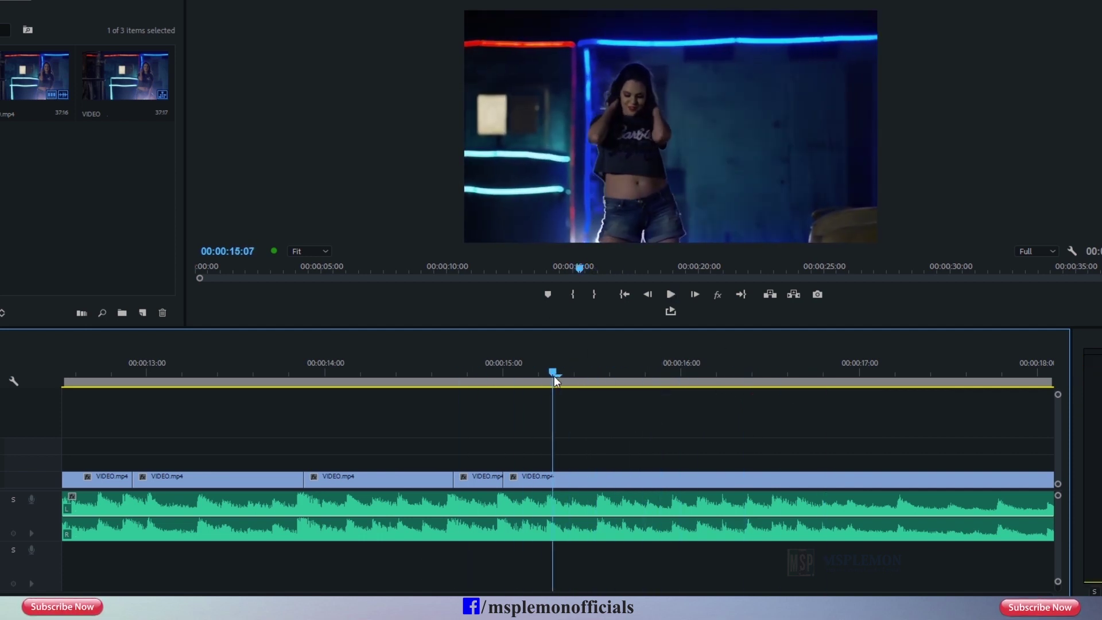
{"action": "key", "text": "ctrl+equal"}
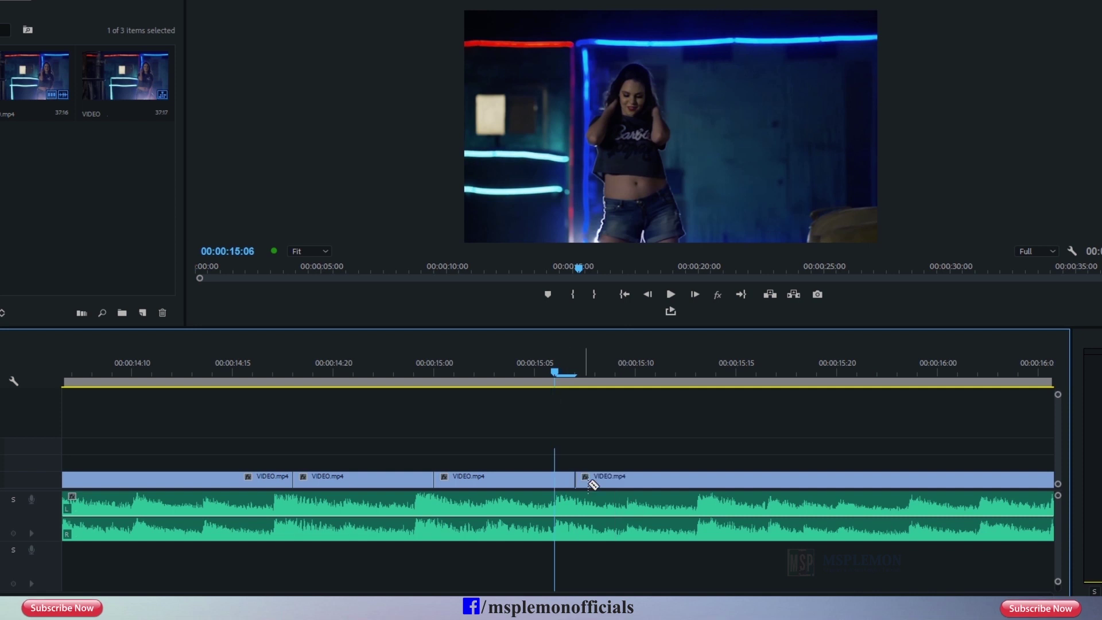
{"action": "scroll", "coordinate": [611, 490], "scroll_direction": "down", "scroll_amount": 5}
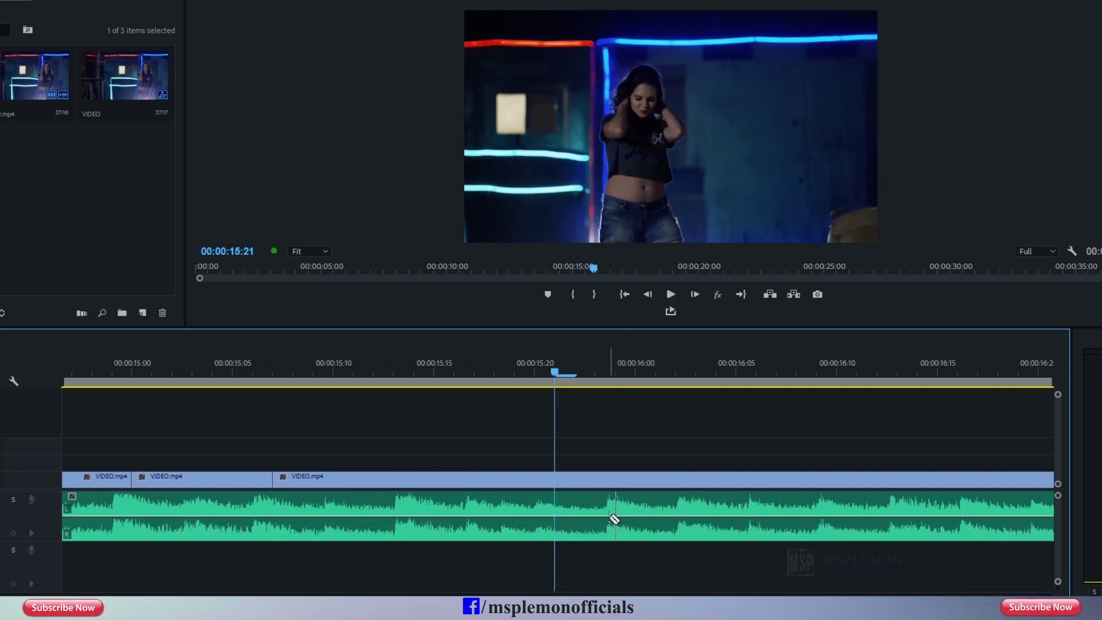
{"action": "key", "text": "ctrl+minus"}
{"action": "left_click_drag", "start_coordinate": [554, 402], "coordinate": [469, 396]}
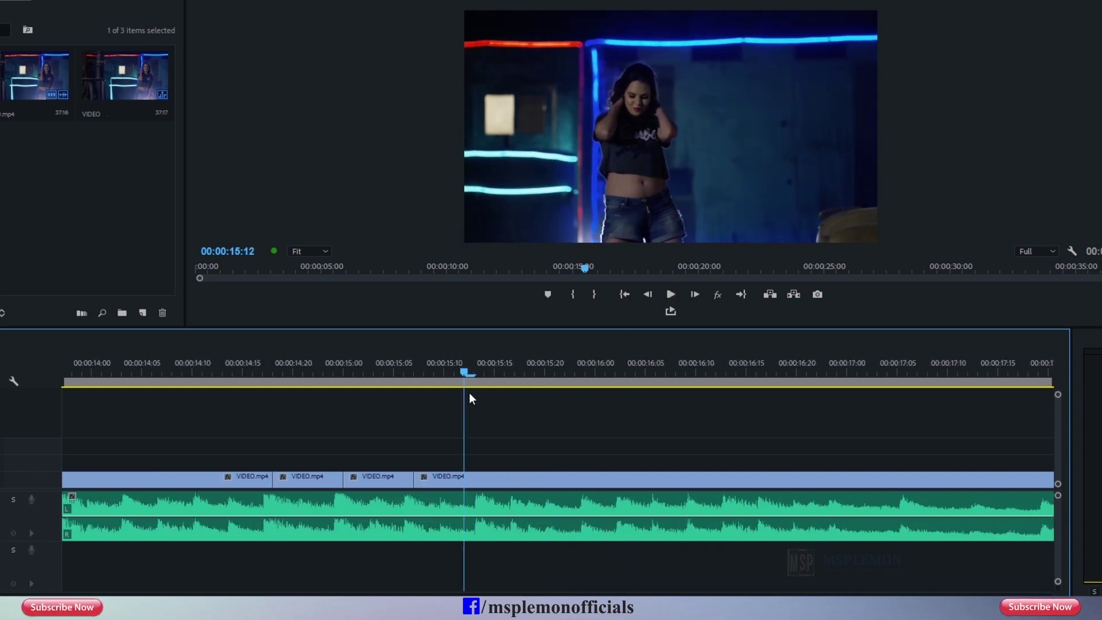
{"action": "key", "text": "space"}
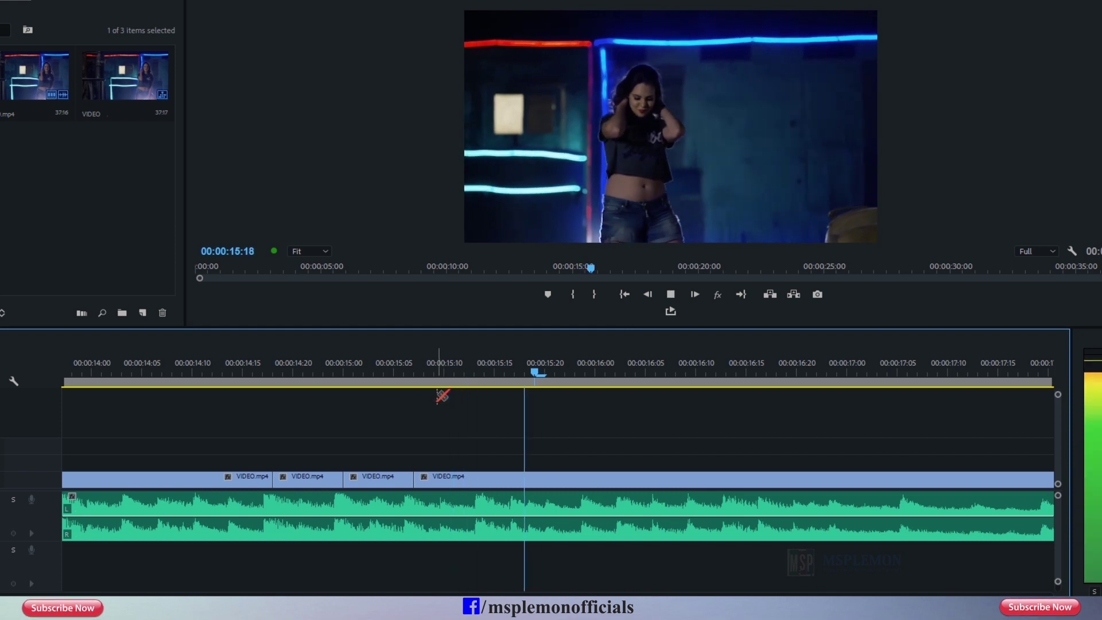
{"action": "key", "text": "space"}
{"action": "key", "text": "space"}
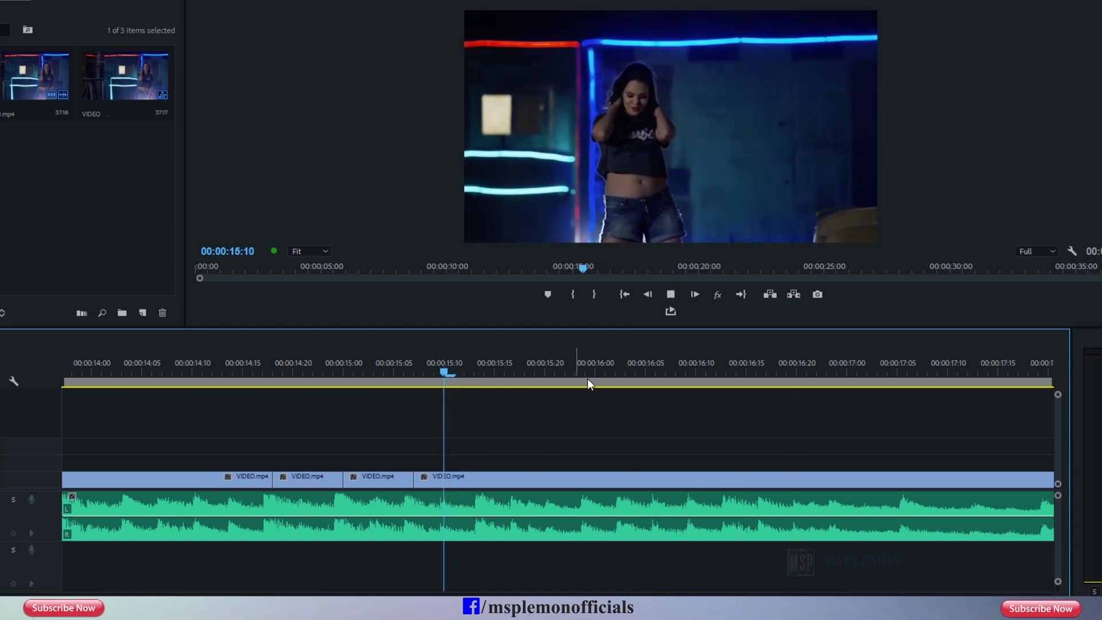
{"action": "left_click_drag", "start_coordinate": [662, 394], "coordinate": [484, 390]}
{"action": "left_click", "coordinate": [757, 501]}
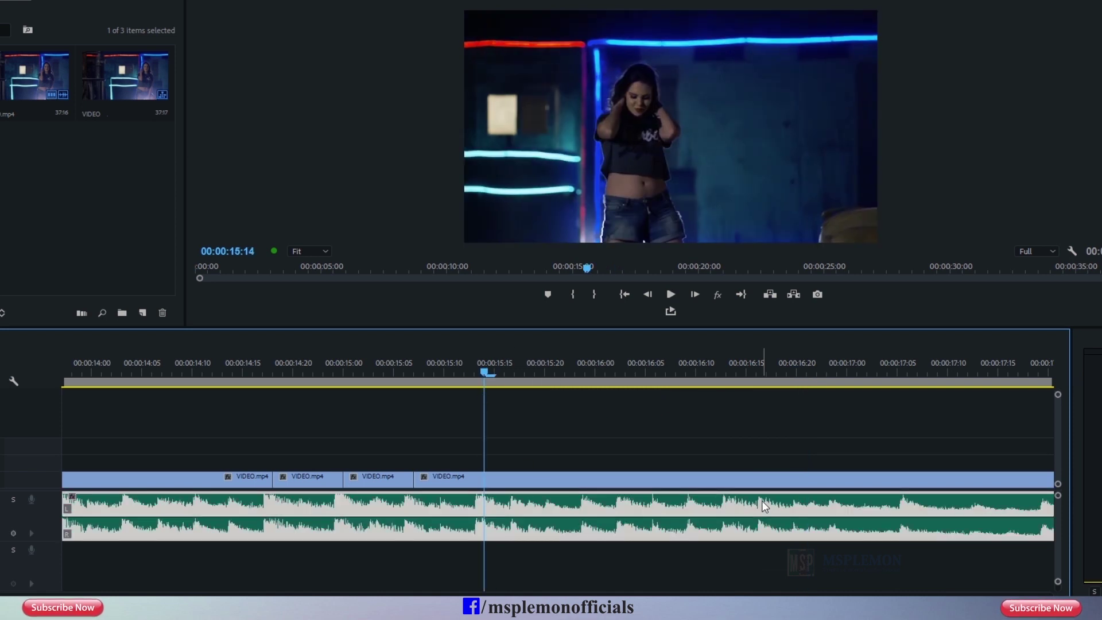
Add a 1920x1080 black (000000) color matte named 'Color Matte' to the project.
{"action": "left_click", "coordinate": [87, 279]}
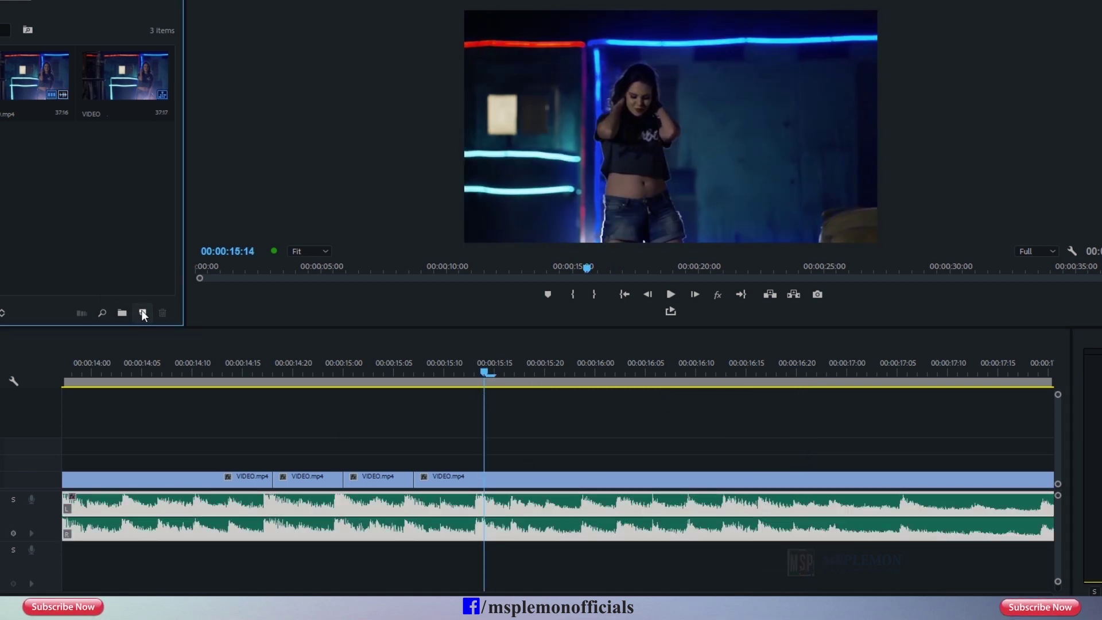
{"action": "left_click", "coordinate": [142, 313]}
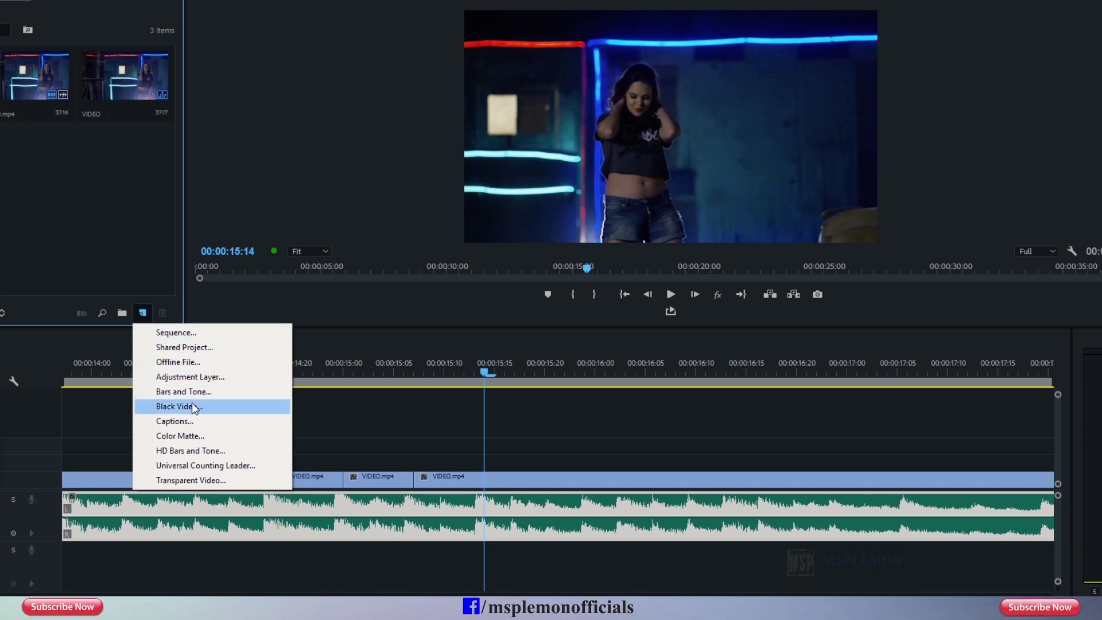
{"action": "left_click", "coordinate": [191, 434]}
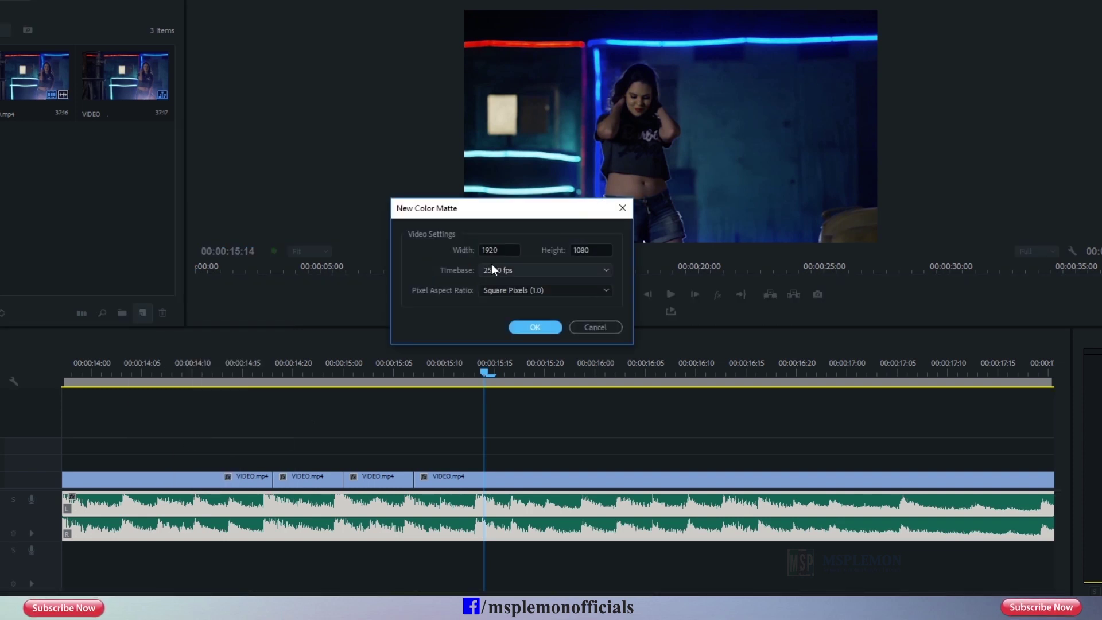
{"action": "left_click", "coordinate": [535, 327]}
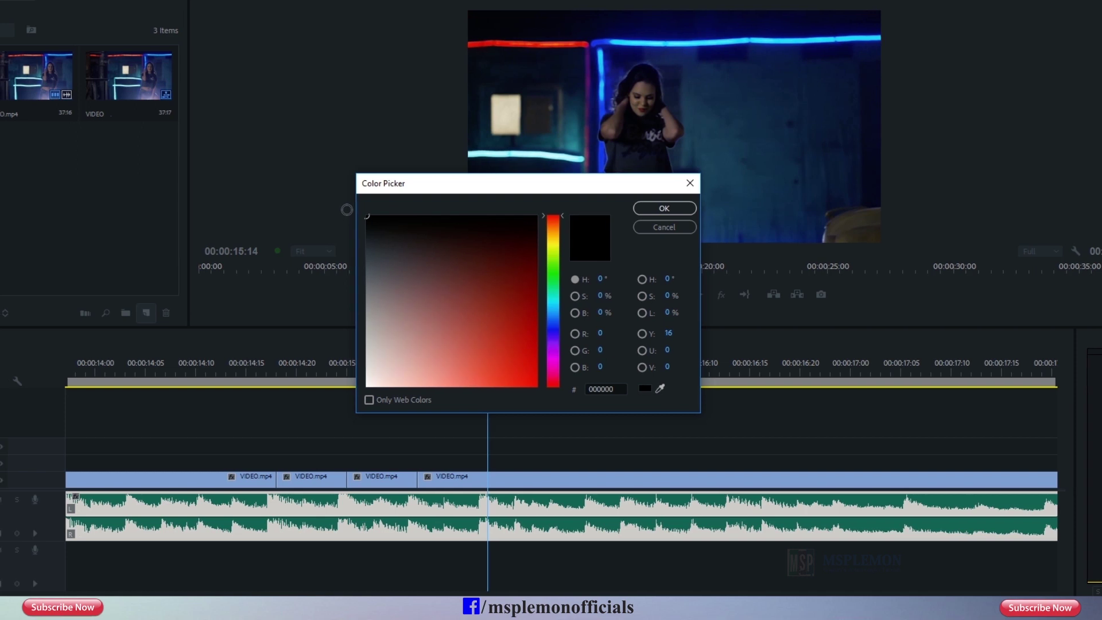
{"action": "left_click", "coordinate": [683, 209]}
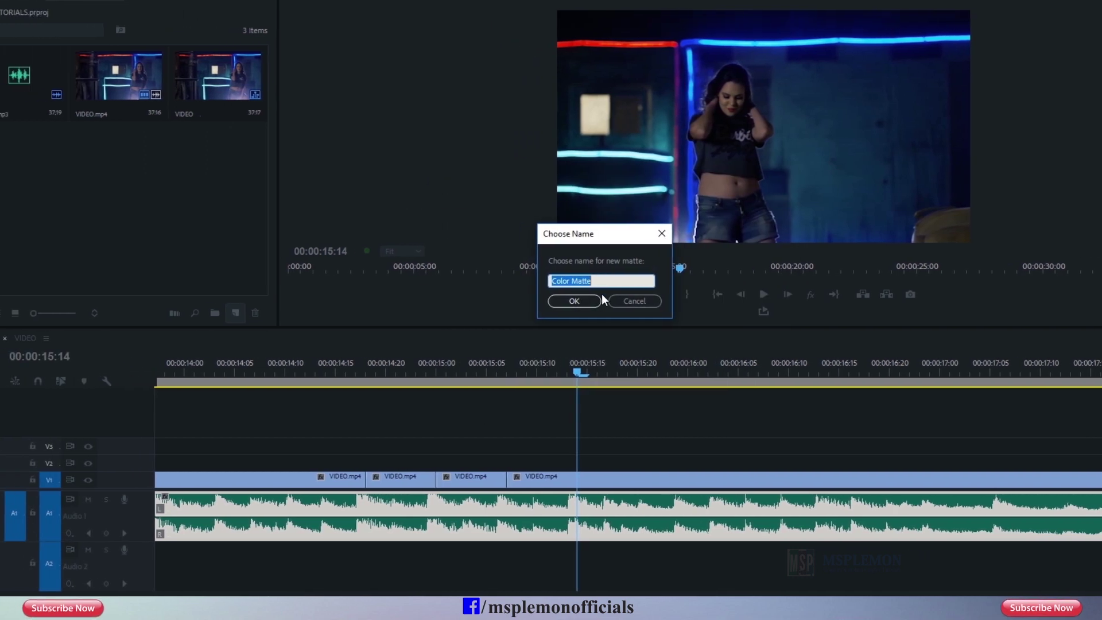
{"action": "left_click", "coordinate": [601, 301]}
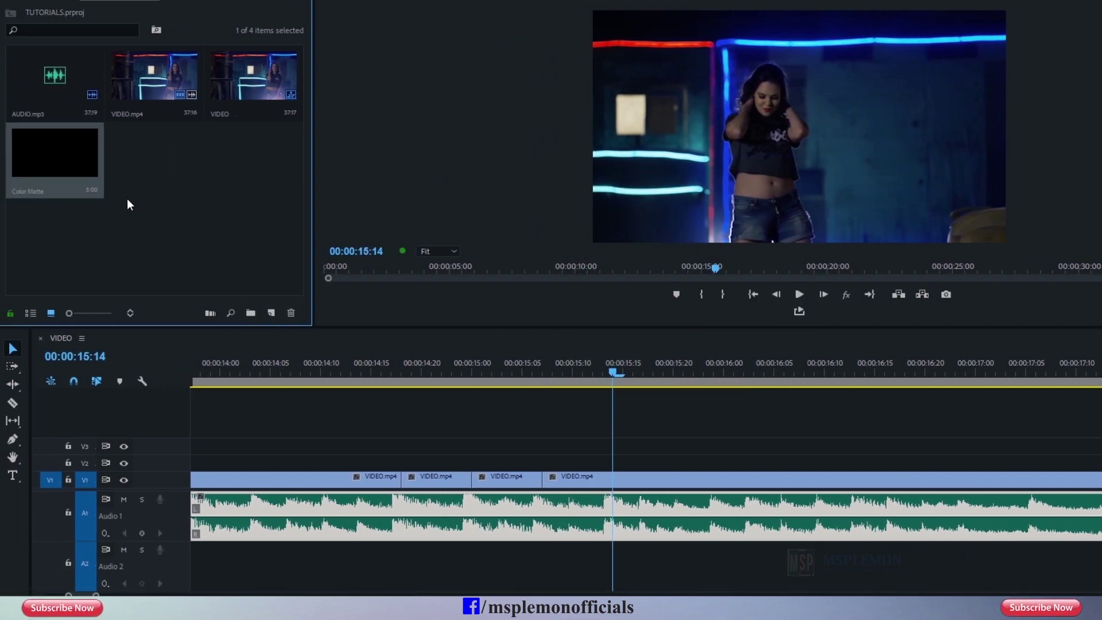
Place the Color Matte on V2 at 15:14 and trim it to a one-frame black flash.
{"action": "left_click_drag", "start_coordinate": [69, 162], "coordinate": [264, 281]}
{"action": "left_click_drag", "start_coordinate": [537, 376], "coordinate": [604, 462]}
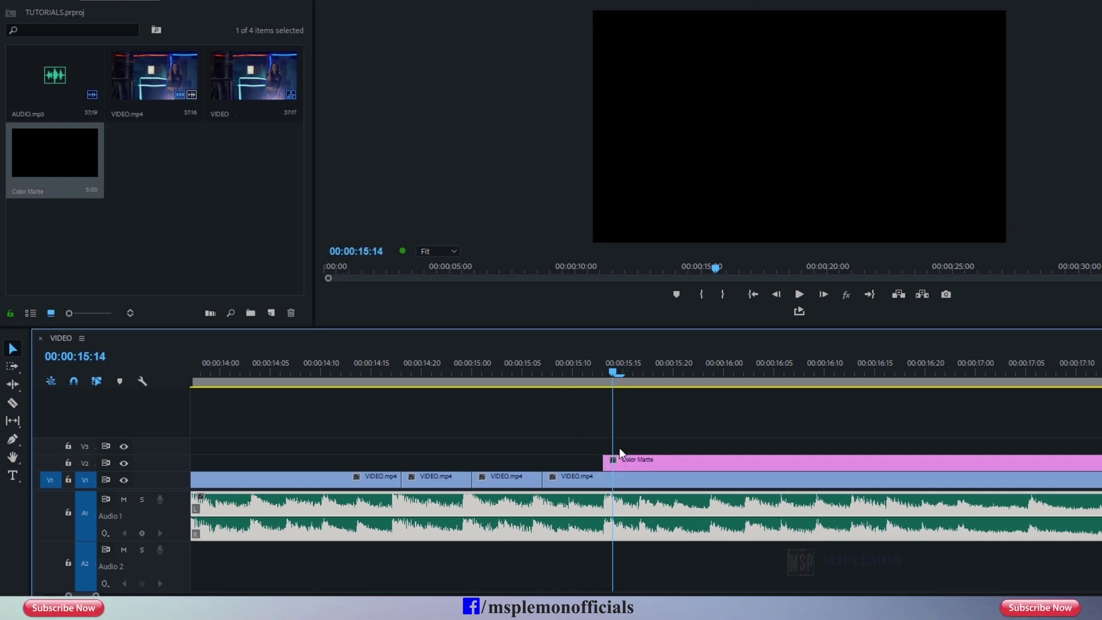
{"action": "key", "text": "equal"}
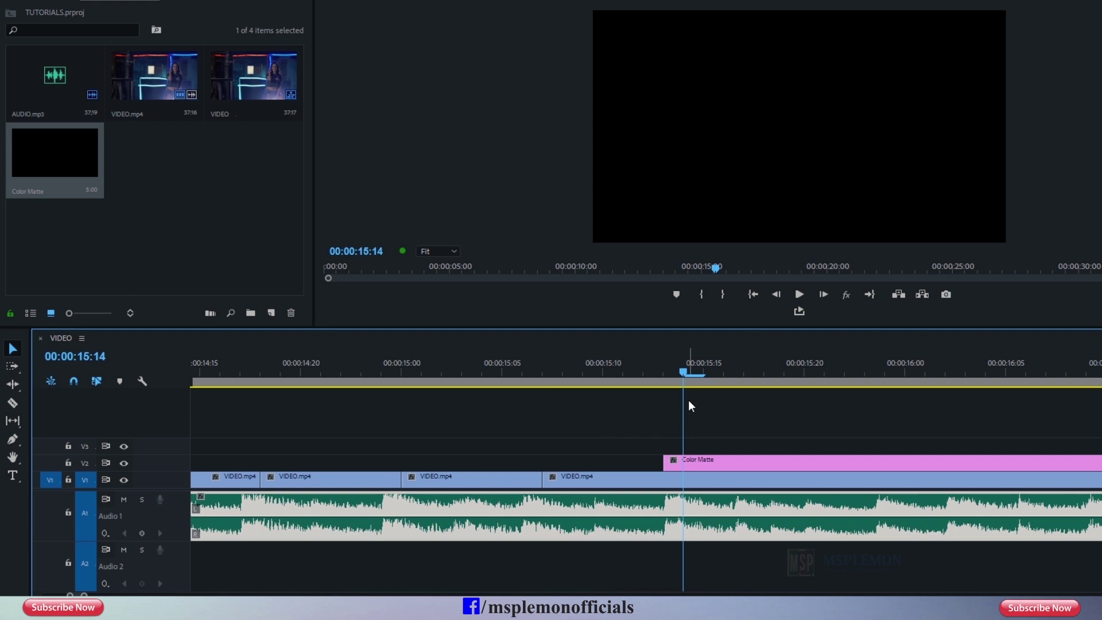
{"action": "left_click_drag", "start_coordinate": [684, 378], "coordinate": [688, 377]}
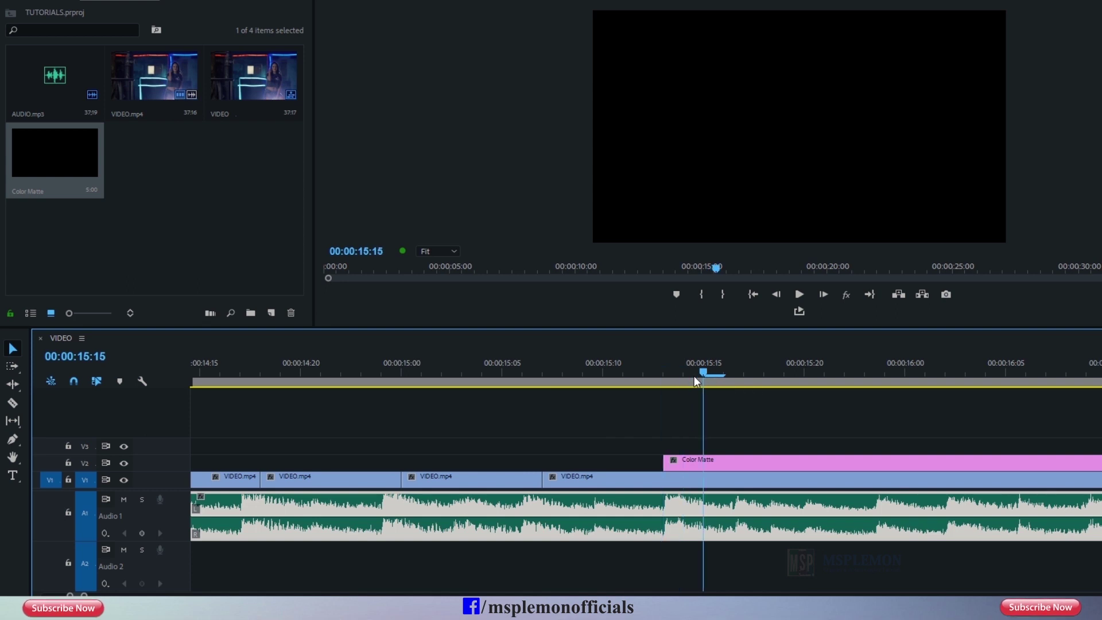
{"action": "left_click", "coordinate": [694, 464]}
{"action": "left_click", "coordinate": [17, 403]}
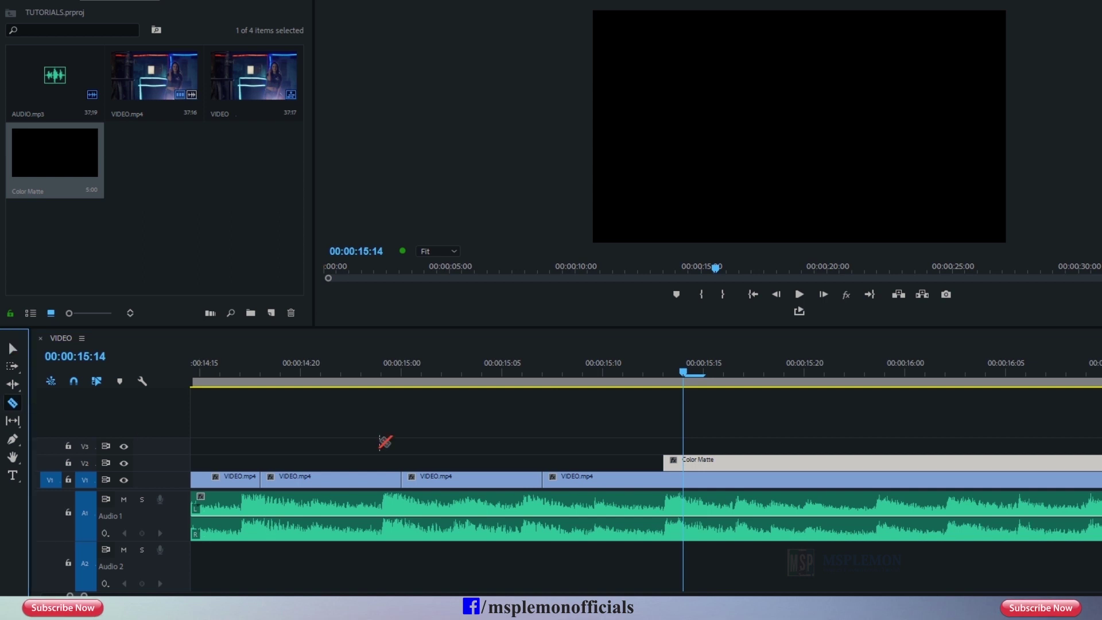
{"action": "left_click", "coordinate": [689, 459]}
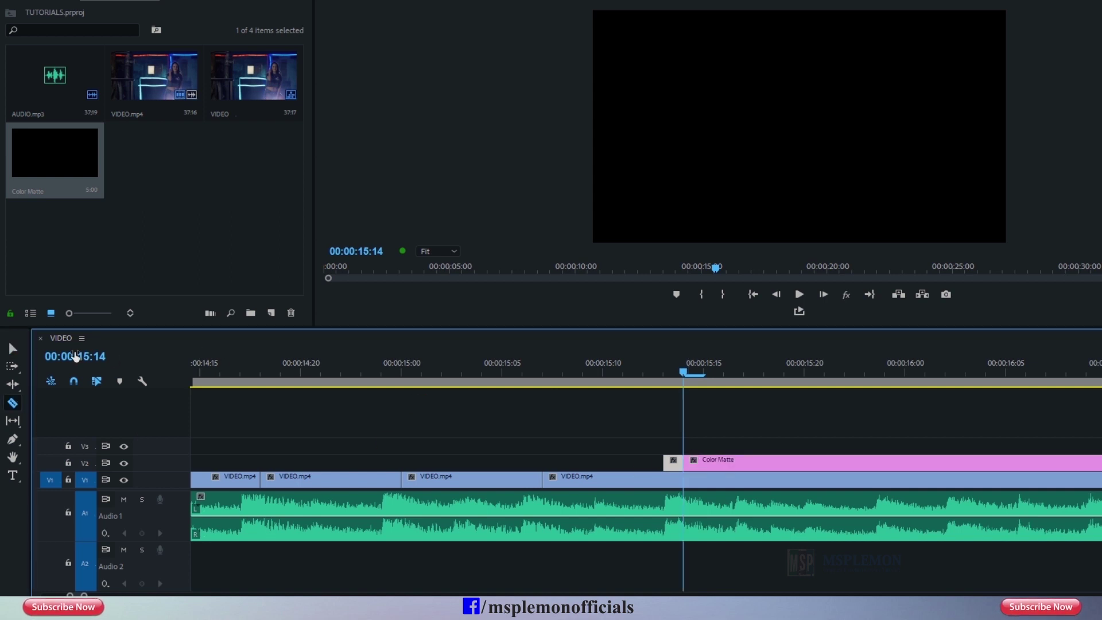
{"action": "left_click", "coordinate": [17, 348]}
{"action": "left_click", "coordinate": [697, 460]}
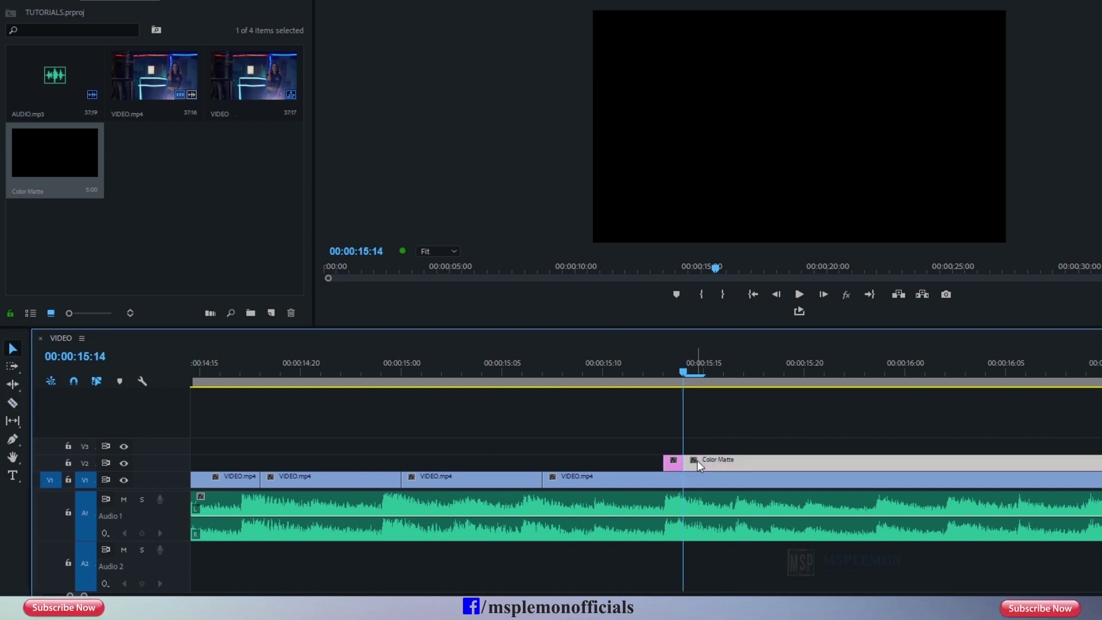
{"action": "right_click", "coordinate": [697, 461]}
{"action": "left_click", "coordinate": [757, 58]}
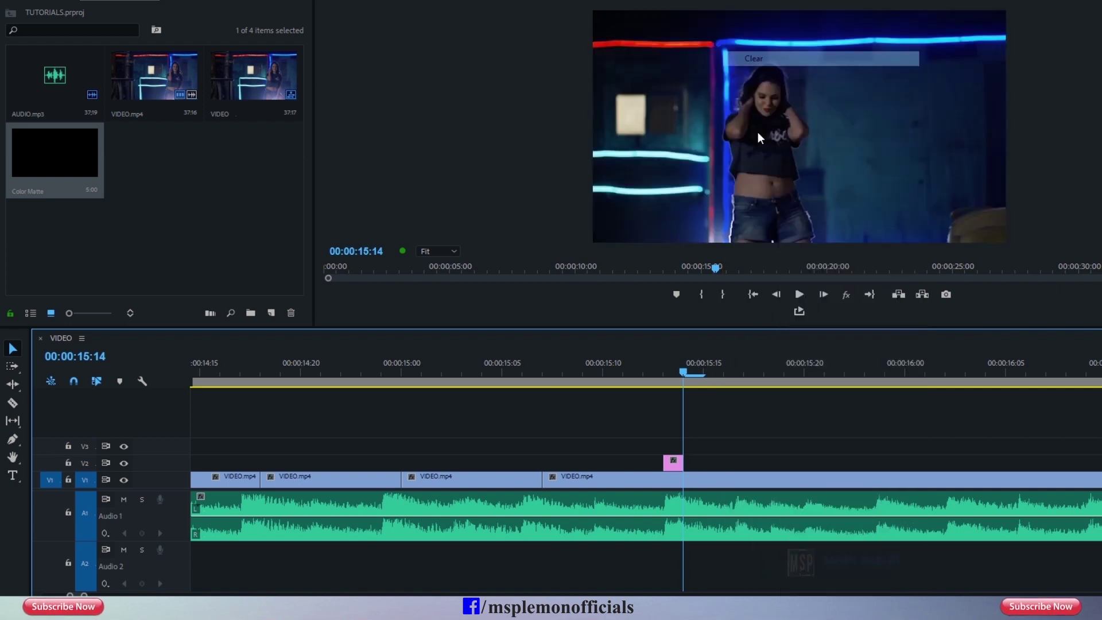
Review the first flash and add another black flash three frames later, near 15:20.
{"action": "left_click", "coordinate": [663, 374]}
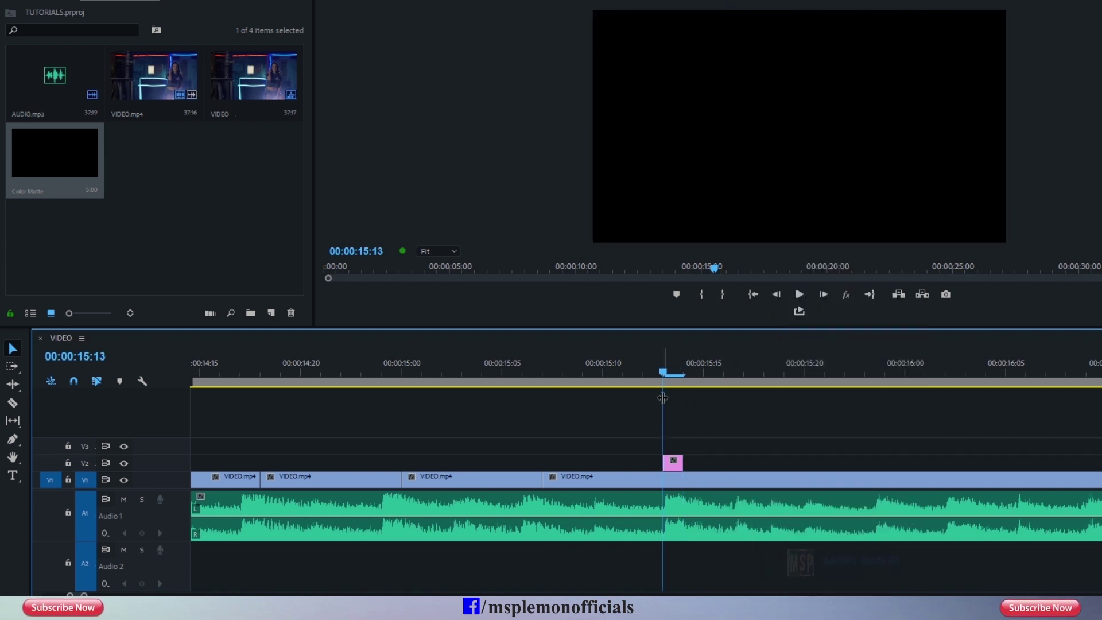
{"action": "mouse_move", "coordinate": [675, 463]}
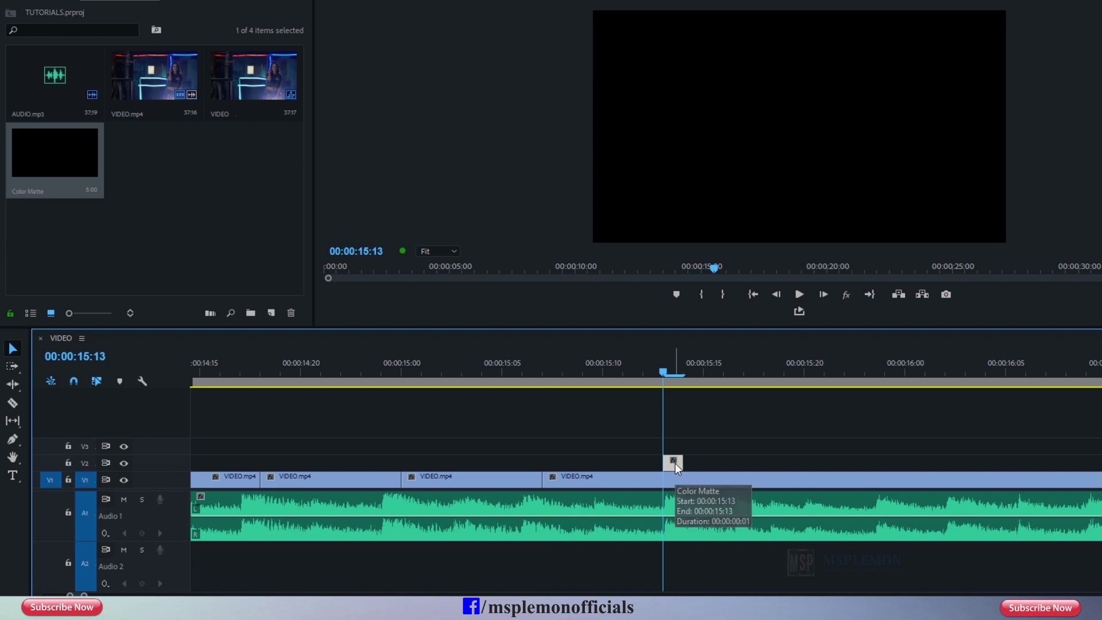
{"action": "key", "text": "ctrl+z"}
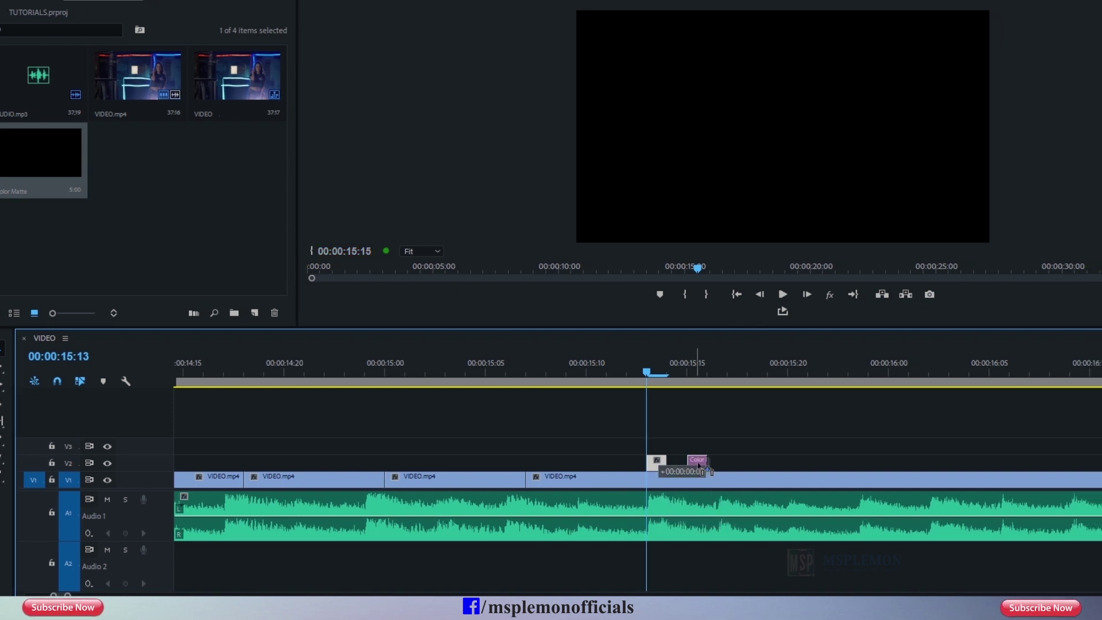
{"action": "left_click", "coordinate": [631, 373]}
{"action": "key", "text": "Left"}
{"action": "key", "text": "Left"}
{"action": "key", "text": "Left"}
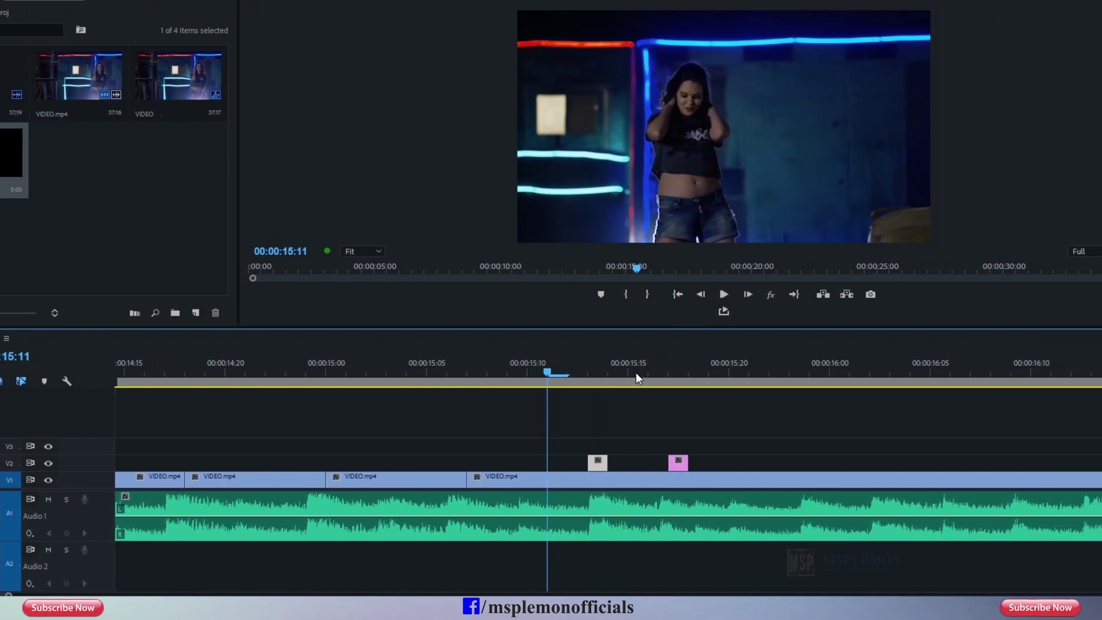
{"action": "left_click", "coordinate": [694, 294]}
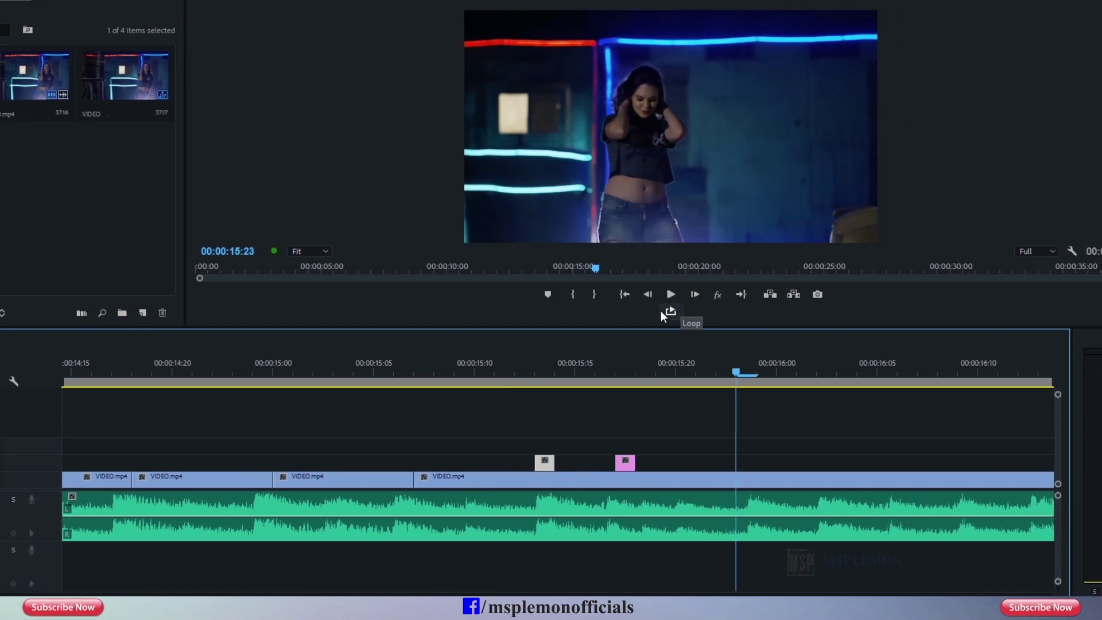
{"action": "left_click", "coordinate": [548, 373]}
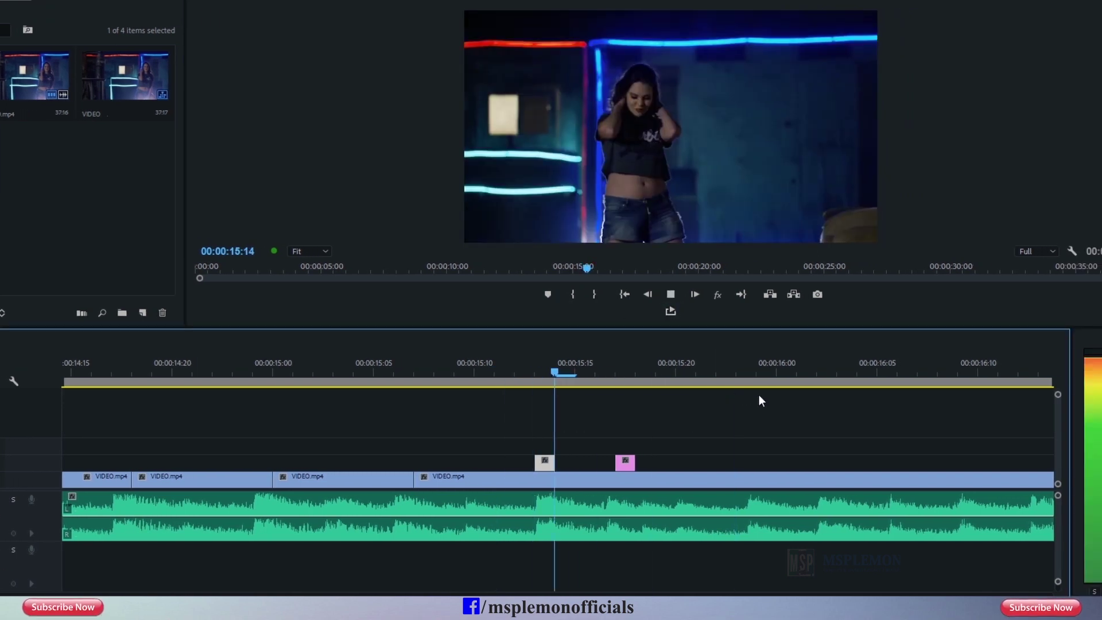
{"action": "left_click", "coordinate": [758, 396]}
{"action": "left_click_drag", "start_coordinate": [633, 373], "coordinate": [587, 370]}
{"action": "left_click", "coordinate": [688, 367]}
{"action": "key", "text": "Left"}
{"action": "left_click_drag", "start_coordinate": [628, 469], "coordinate": [684, 474]}
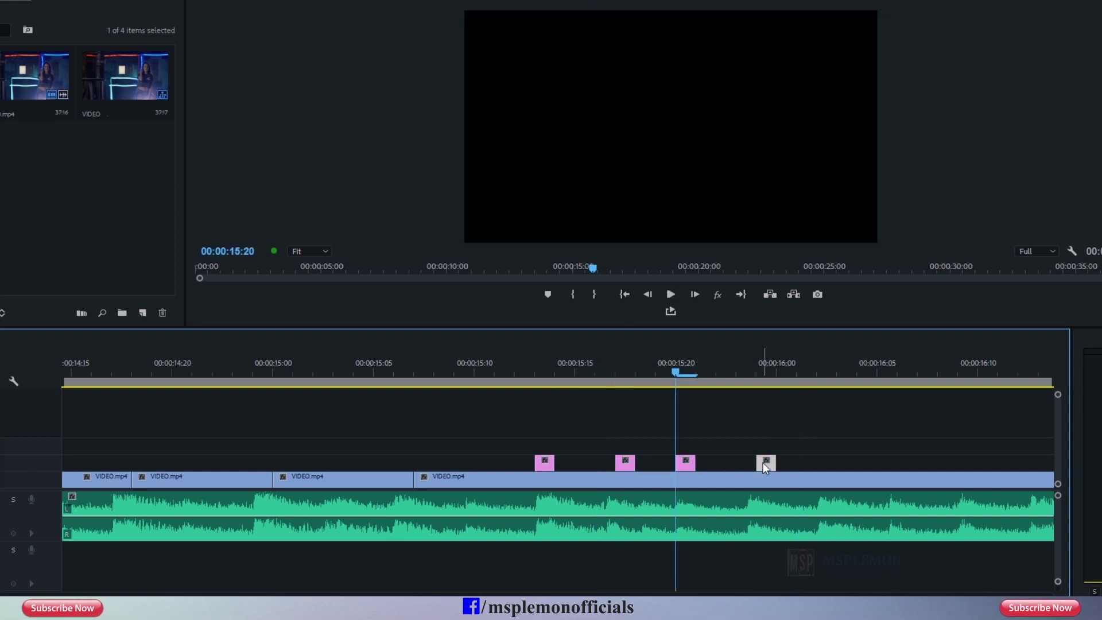
{"action": "left_click", "coordinate": [520, 379]}
Check playback to 16:04, then add and shorten another black flash near 16:11.
{"action": "left_click", "coordinate": [670, 295]}
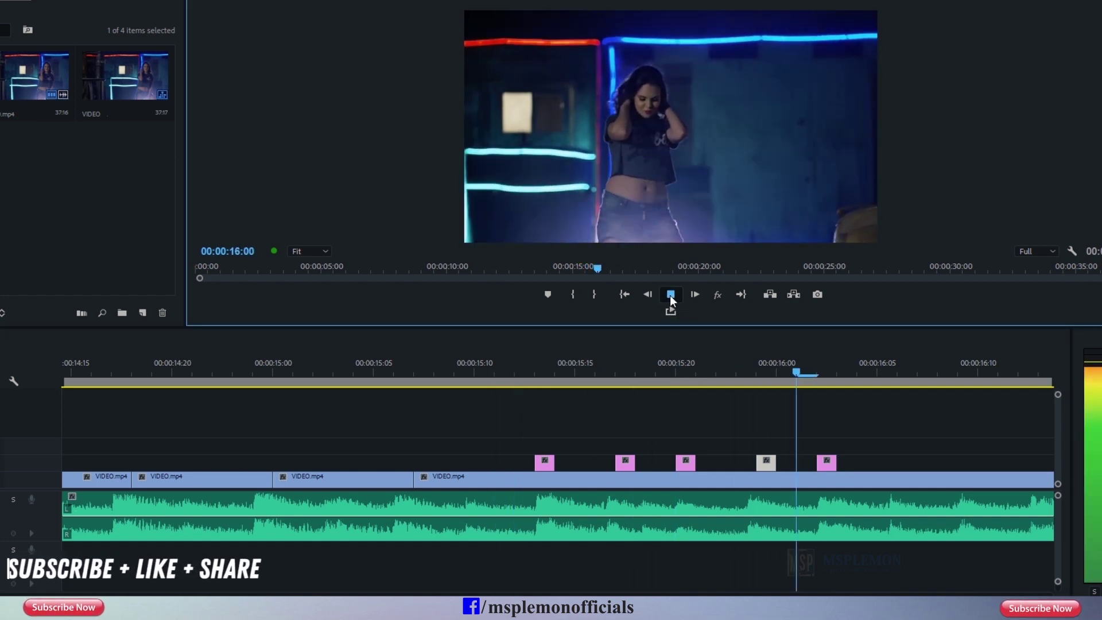
{"action": "left_click", "coordinate": [670, 295]}
{"action": "key", "text": "minus"}
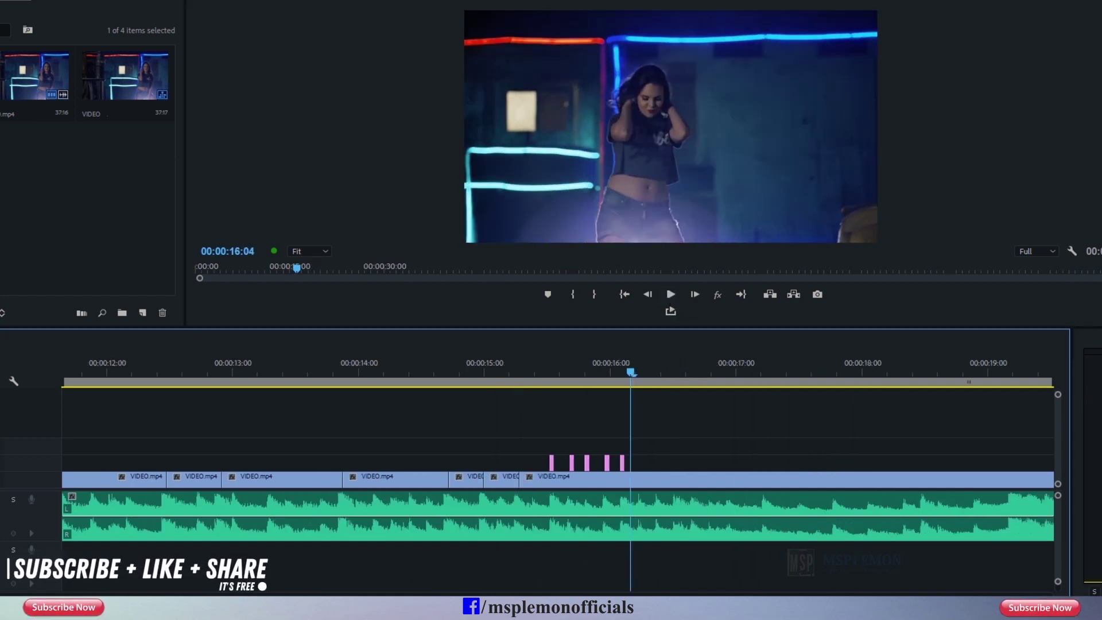
{"action": "key", "text": "equal"}
{"action": "left_click_drag", "start_coordinate": [548, 467], "coordinate": [773, 477]}
{"action": "left_click", "coordinate": [760, 407]}
{"action": "left_click_drag", "start_coordinate": [752, 467], "coordinate": [756, 469]}
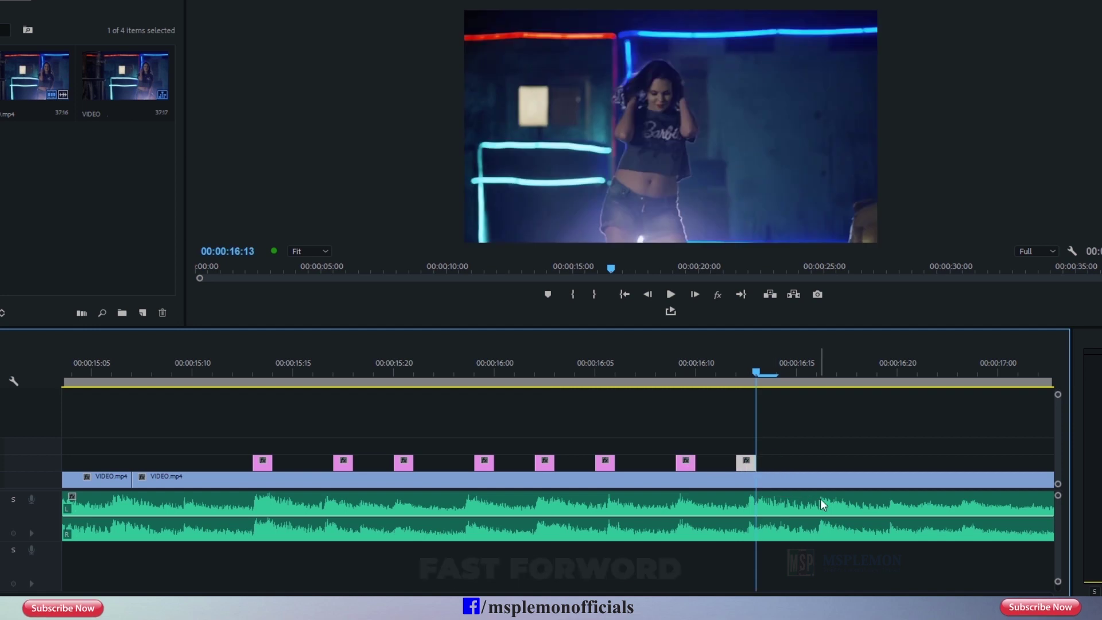
{"action": "key", "text": "space"}
{"action": "scroll", "coordinate": [764, 378], "scroll_direction": "down", "scroll_amount": 3}
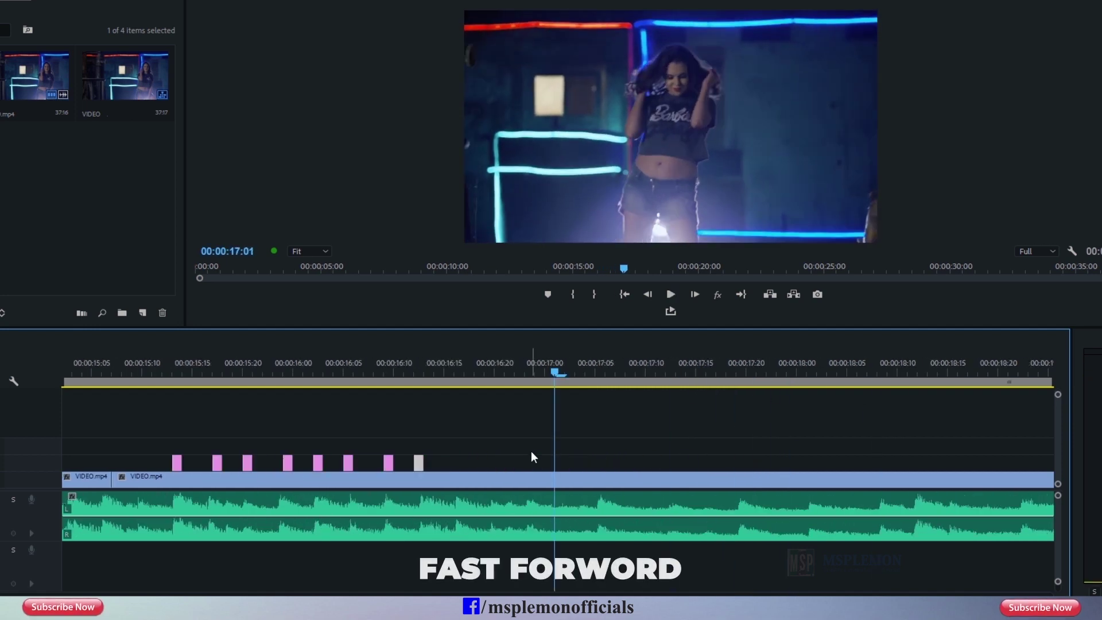
{"action": "scroll", "coordinate": [356, 393], "scroll_direction": "up", "scroll_amount": 3}
Copy and paste a flash at 16:16, preview it, and move on to 16:24.
{"action": "left_click", "coordinate": [356, 393]}
{"action": "key", "text": "ctrl+c"}
{"action": "key", "text": "ctrl+v"}
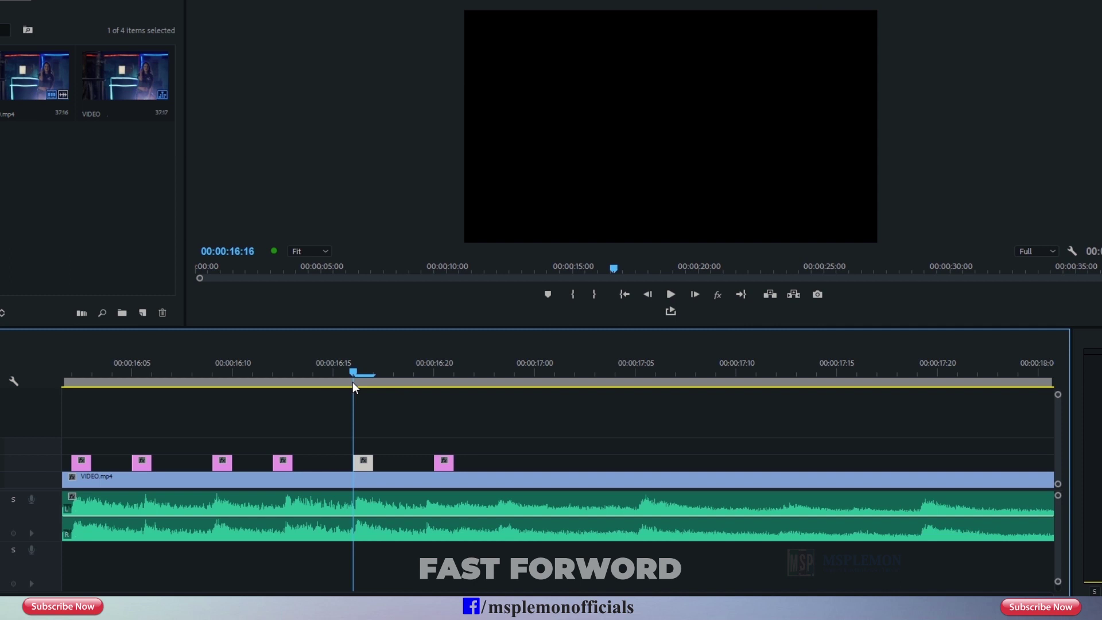
{"action": "left_click", "coordinate": [671, 294]}
{"action": "left_click", "coordinate": [670, 294]}
{"action": "left_click", "coordinate": [670, 294]}
{"action": "left_click", "coordinate": [670, 294]}
{"action": "left_click", "coordinate": [670, 294]}
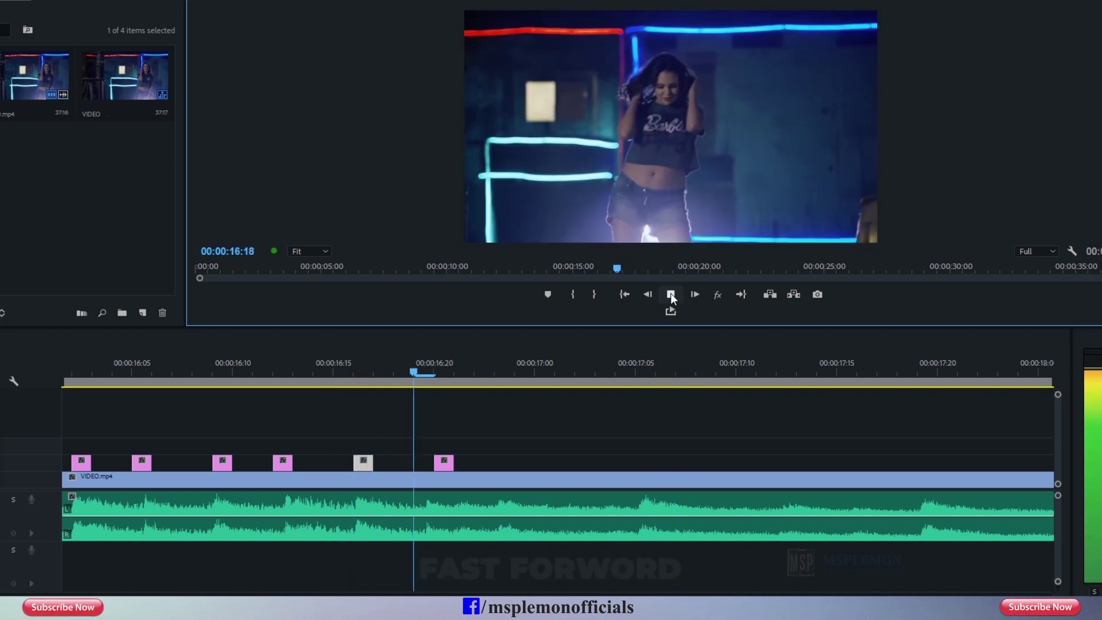
{"action": "left_click", "coordinate": [716, 414]}
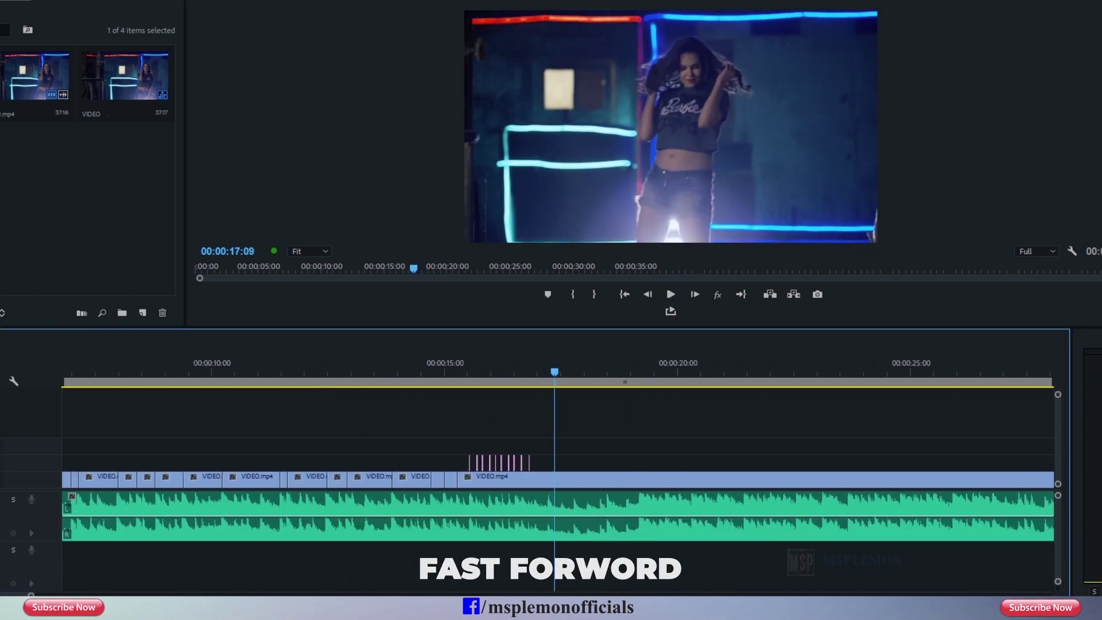
{"action": "left_click_drag", "start_coordinate": [501, 372], "coordinate": [492, 372]}
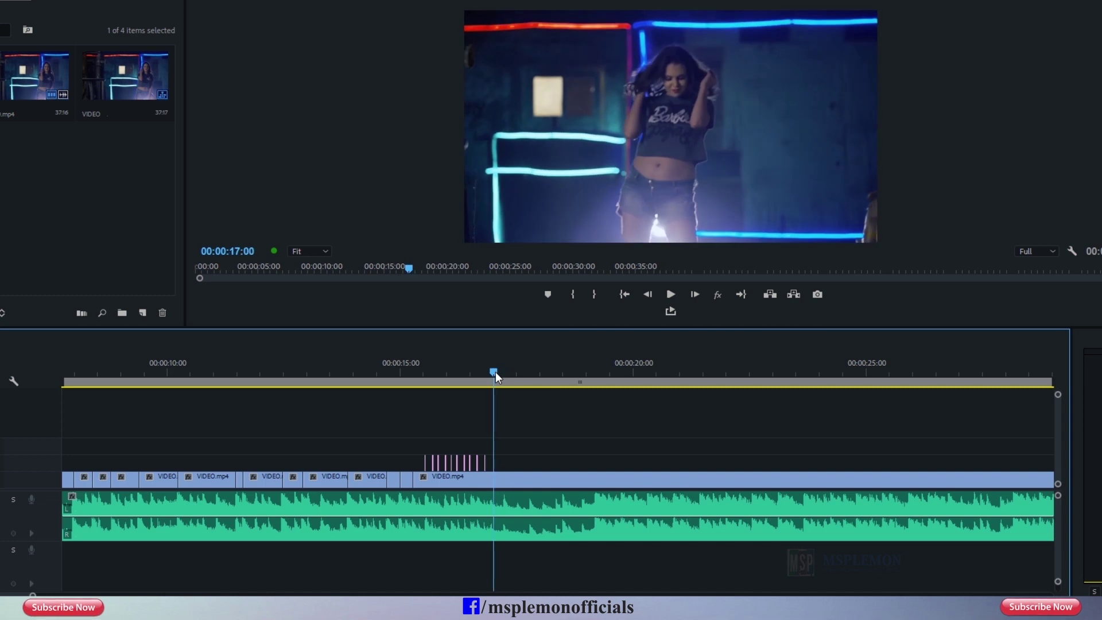
{"action": "key", "text": "equal"}
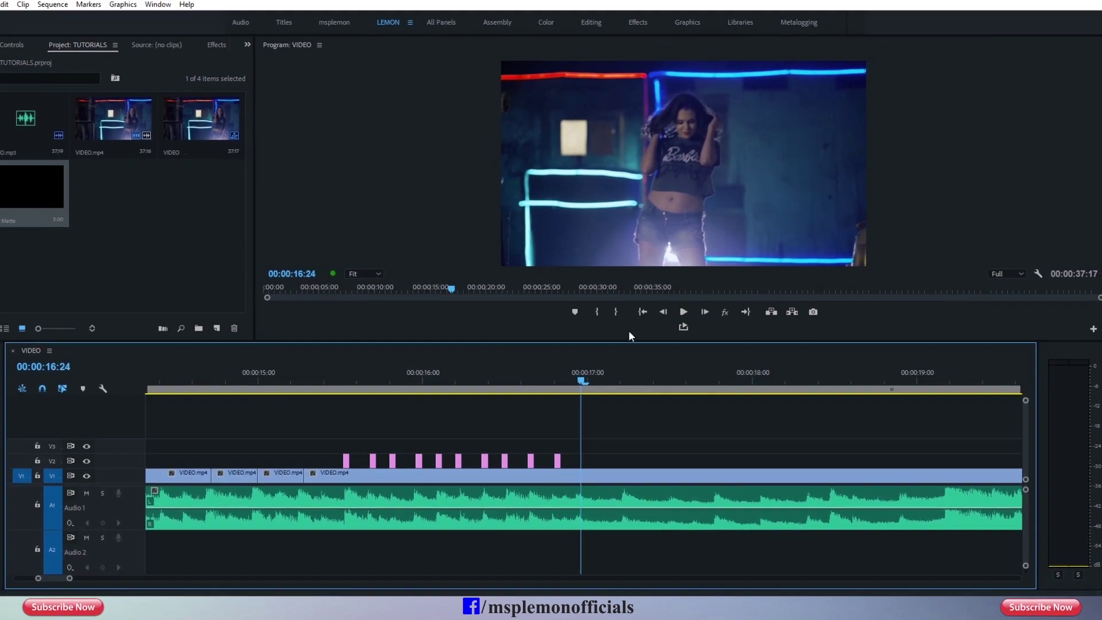
Mark the sequence out point at 17:00 and zoom out to the whole sequence.
{"action": "left_click", "coordinate": [612, 309]}
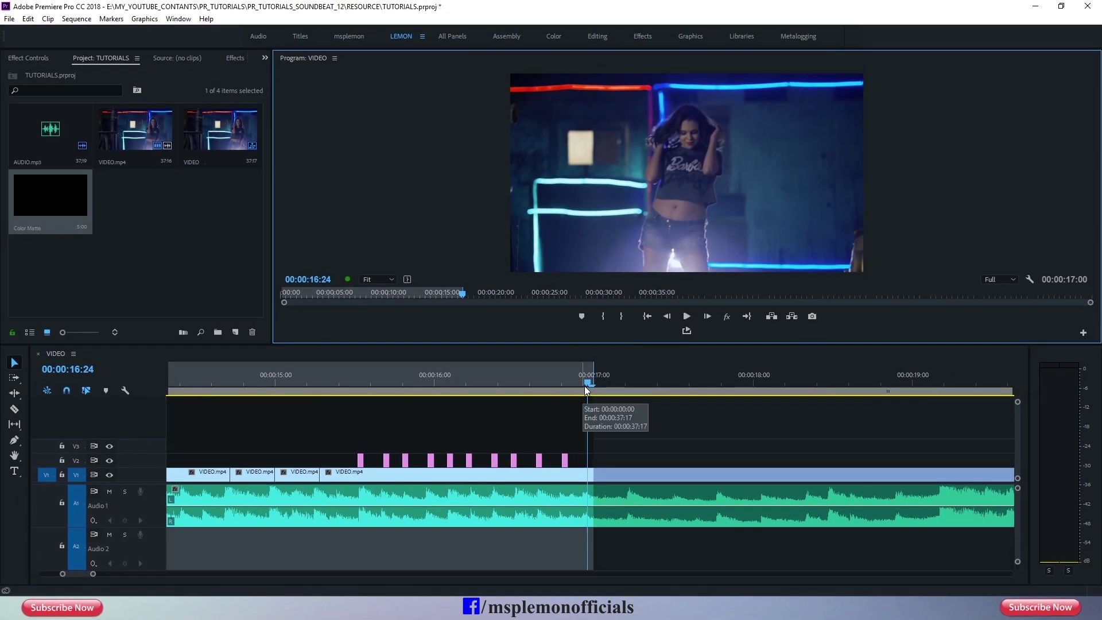
{"action": "left_click_drag", "start_coordinate": [584, 385], "coordinate": [546, 392]}
{"action": "key", "text": "minus"}
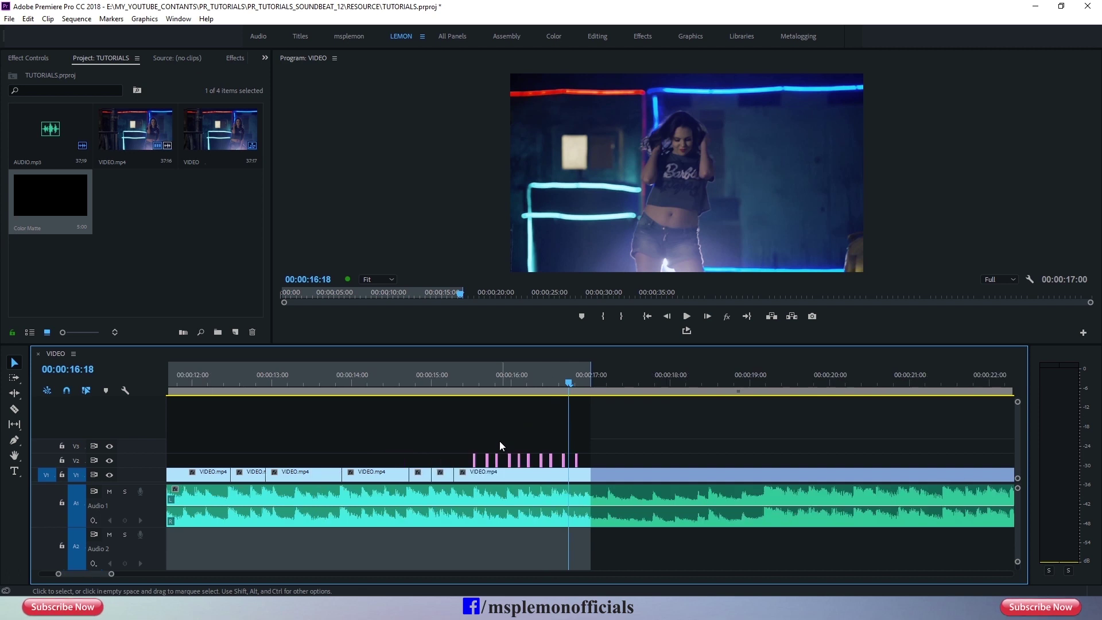
{"action": "key", "text": "minus"}
{"action": "left_click_drag", "start_coordinate": [212, 386], "coordinate": [147, 388]}
{"action": "key", "text": "minus"}
{"action": "key", "text": "equal"}
{"action": "key", "text": "equal"}
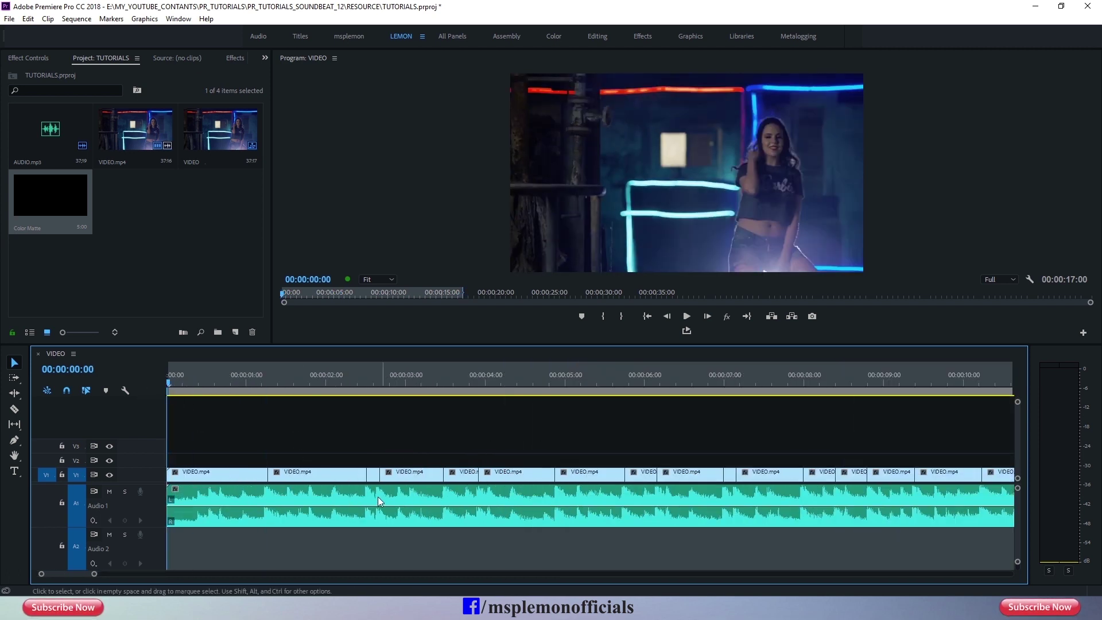
Select the V1 segment spanning about 1–2 seconds and show its Effect Controls motion settings.
{"action": "left_click", "coordinate": [245, 475]}
{"action": "left_click", "coordinate": [293, 476]}
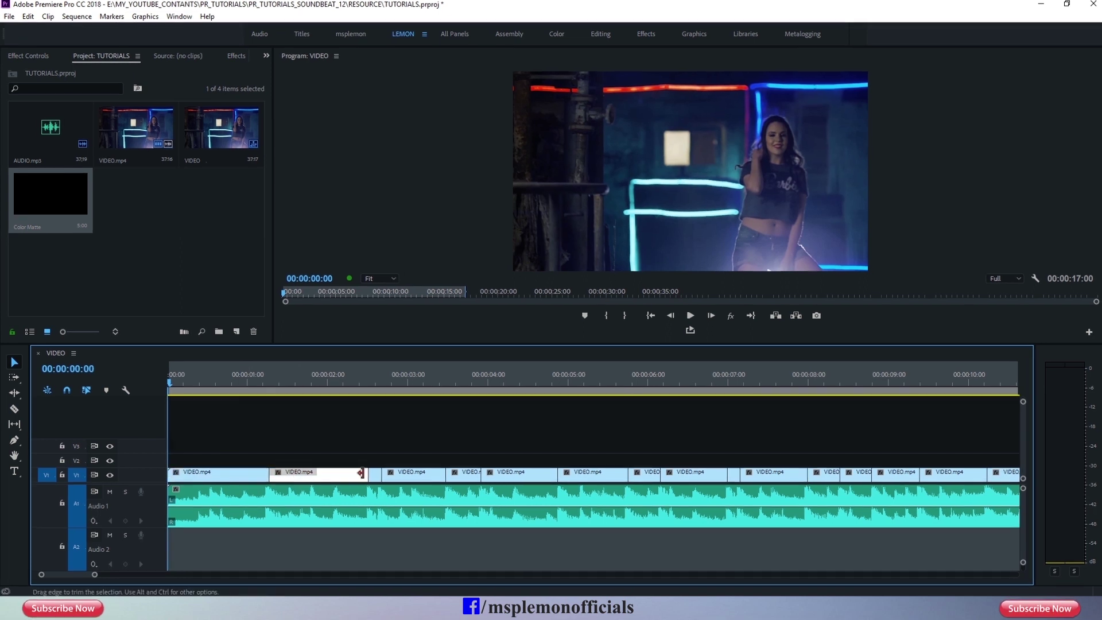
{"action": "left_click", "coordinate": [373, 475]}
{"action": "left_click_drag", "start_coordinate": [248, 379], "coordinate": [254, 380]}
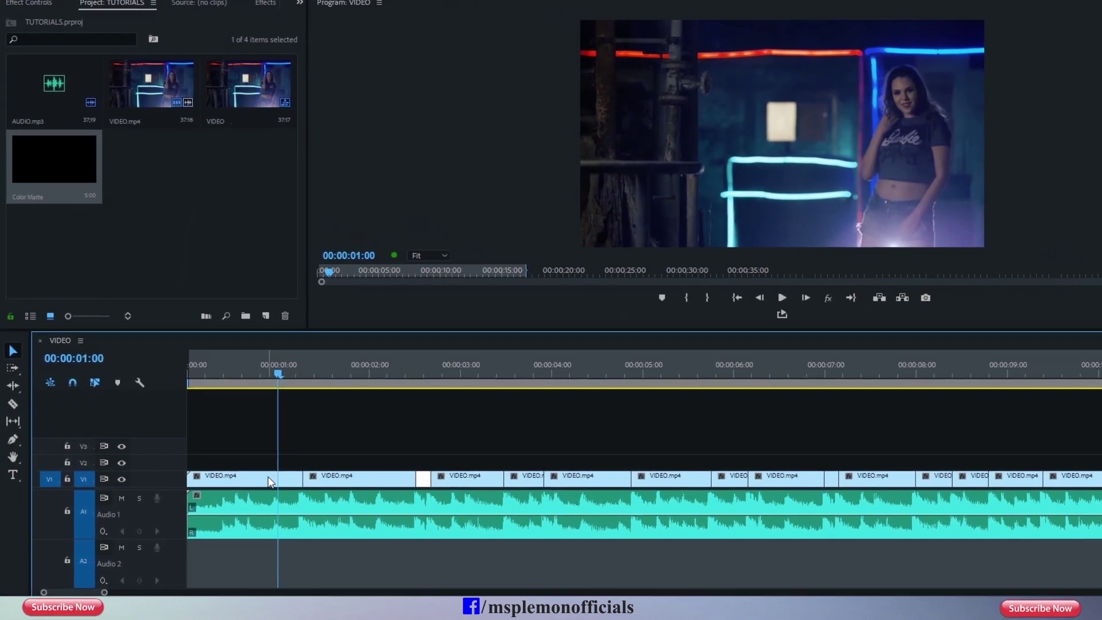
{"action": "left_click", "coordinate": [276, 477]}
{"action": "left_click_drag", "start_coordinate": [287, 378], "coordinate": [341, 382]}
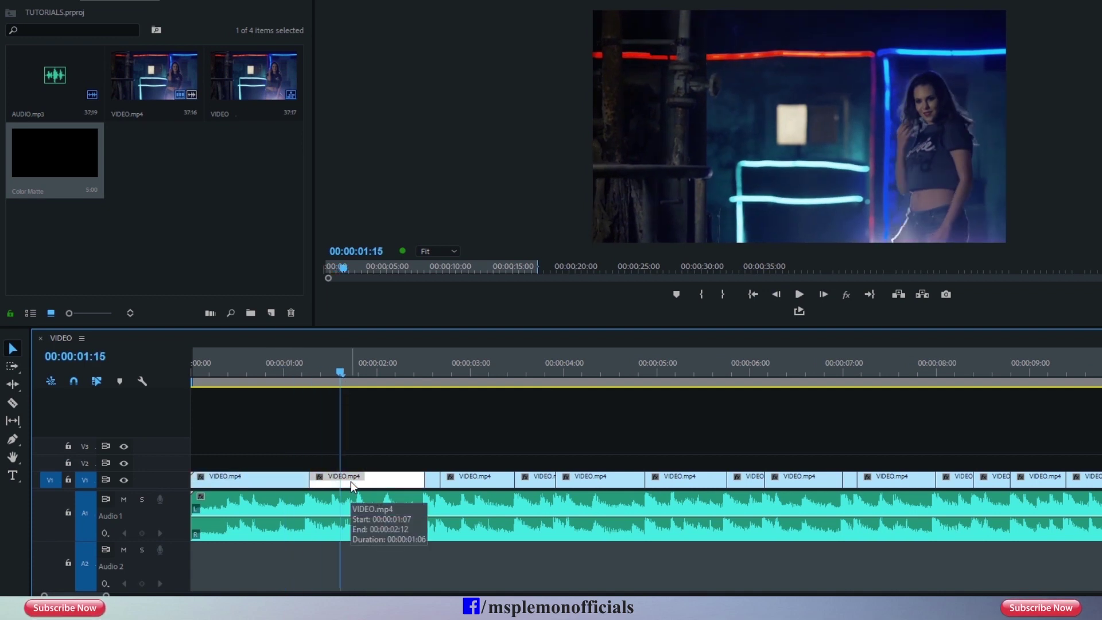
{"action": "left_click", "coordinate": [53, 3]}
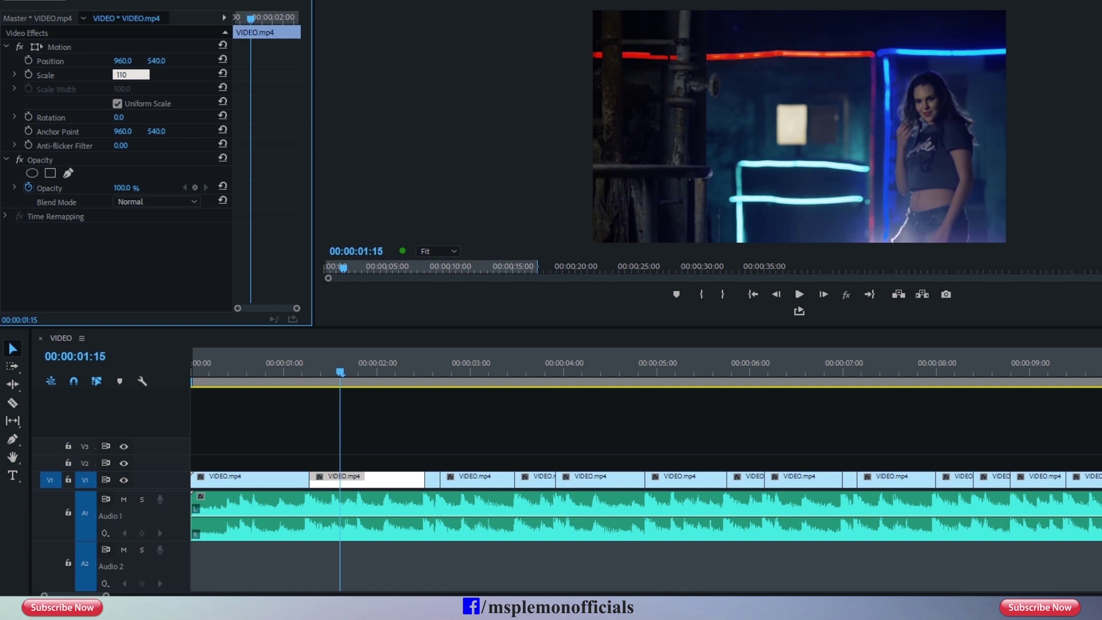
Apply Scale 110 to the second V1 clip, preview it, and zoom in near 2:15.
{"action": "key", "text": "Return"}
{"action": "left_click", "coordinate": [375, 481]}
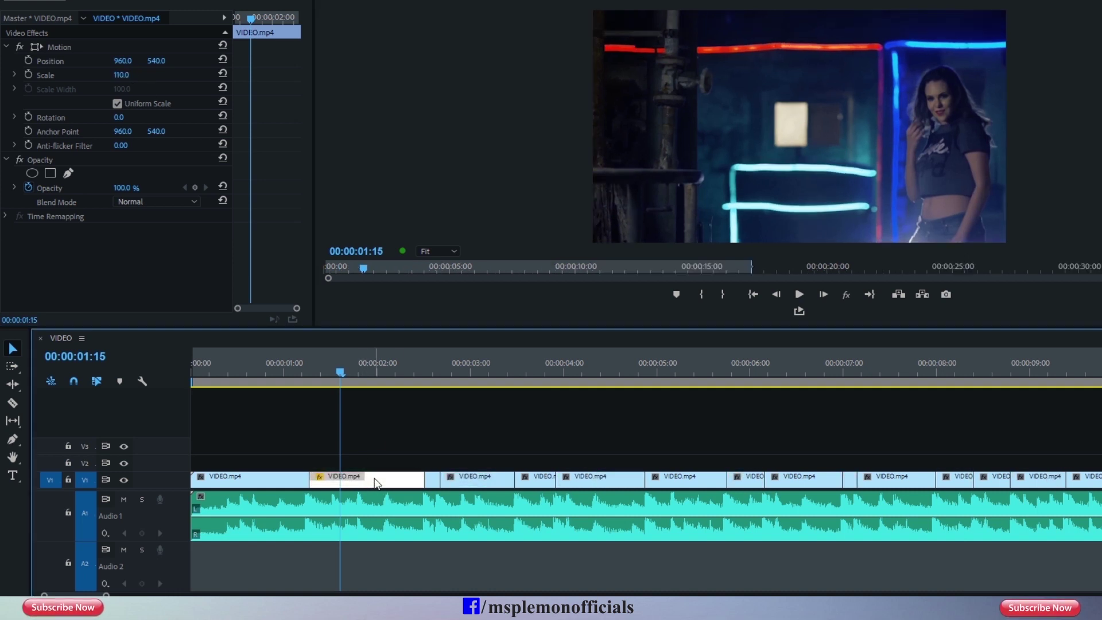
{"action": "key", "text": "space"}
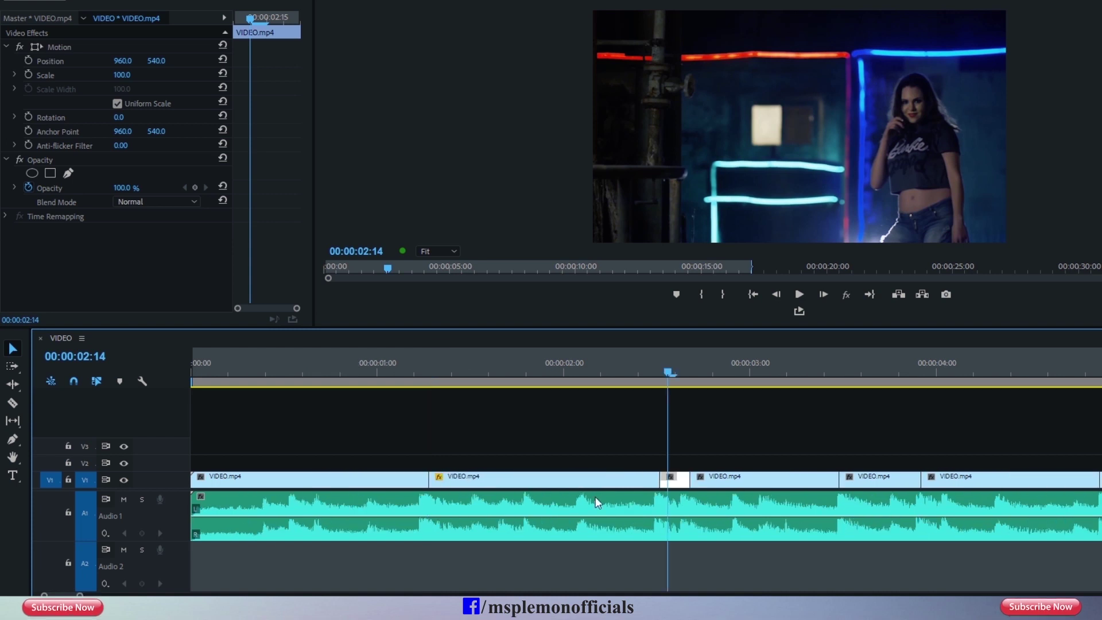
{"action": "key", "text": "="}
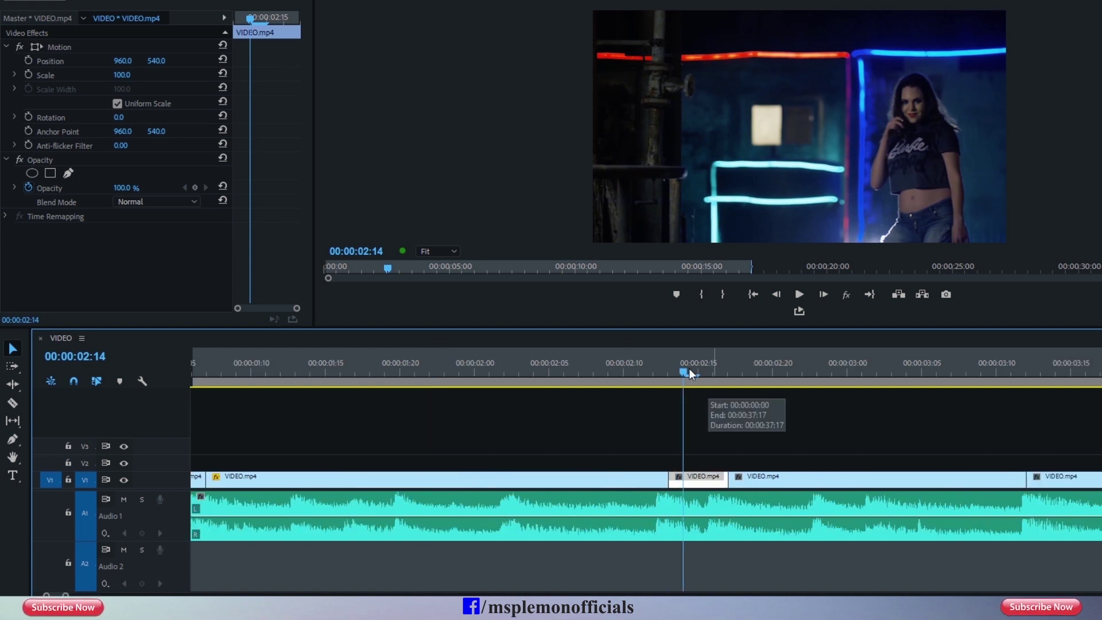
{"action": "left_click_drag", "start_coordinate": [691, 373], "coordinate": [766, 464]}
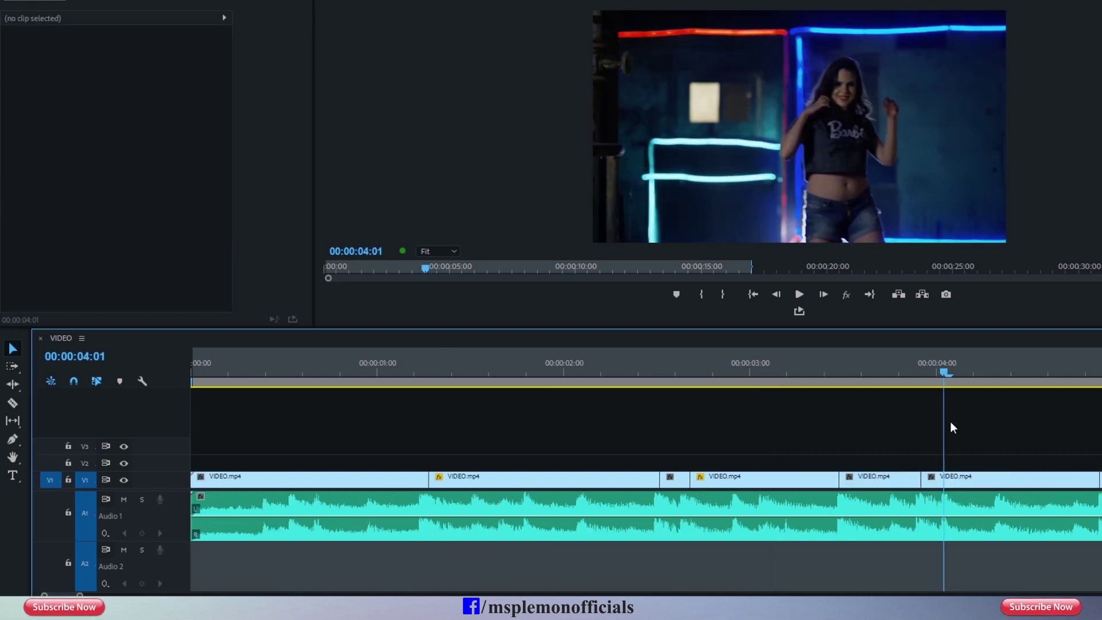
Scale the next alternating V1 clip around 8 seconds to 110.
{"action": "left_click", "coordinate": [816, 483]}
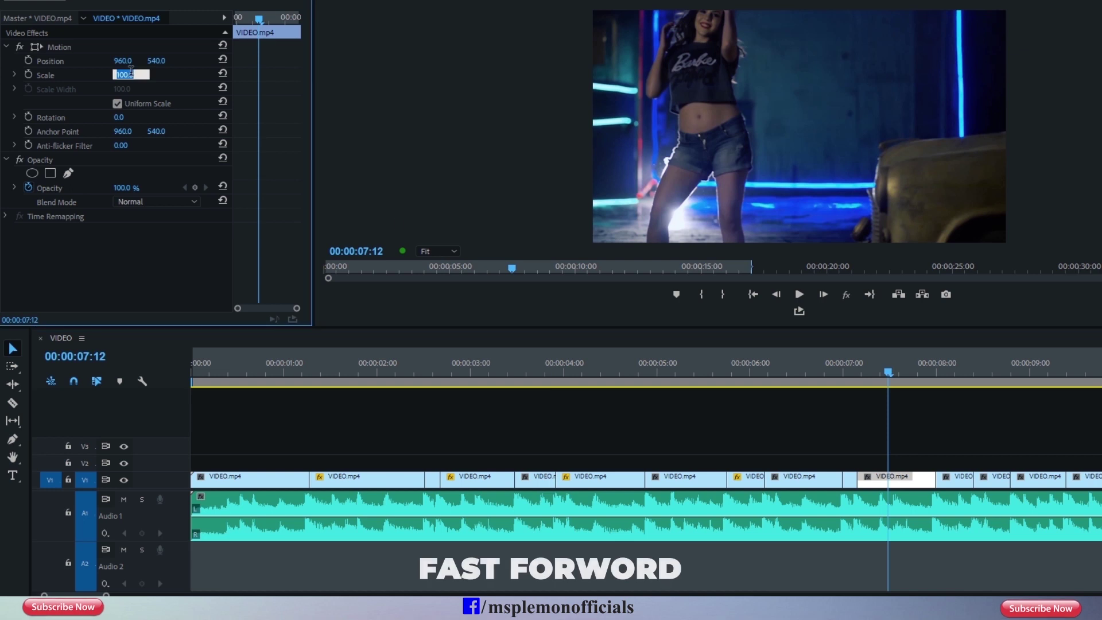
{"action": "left_click", "coordinate": [949, 383]}
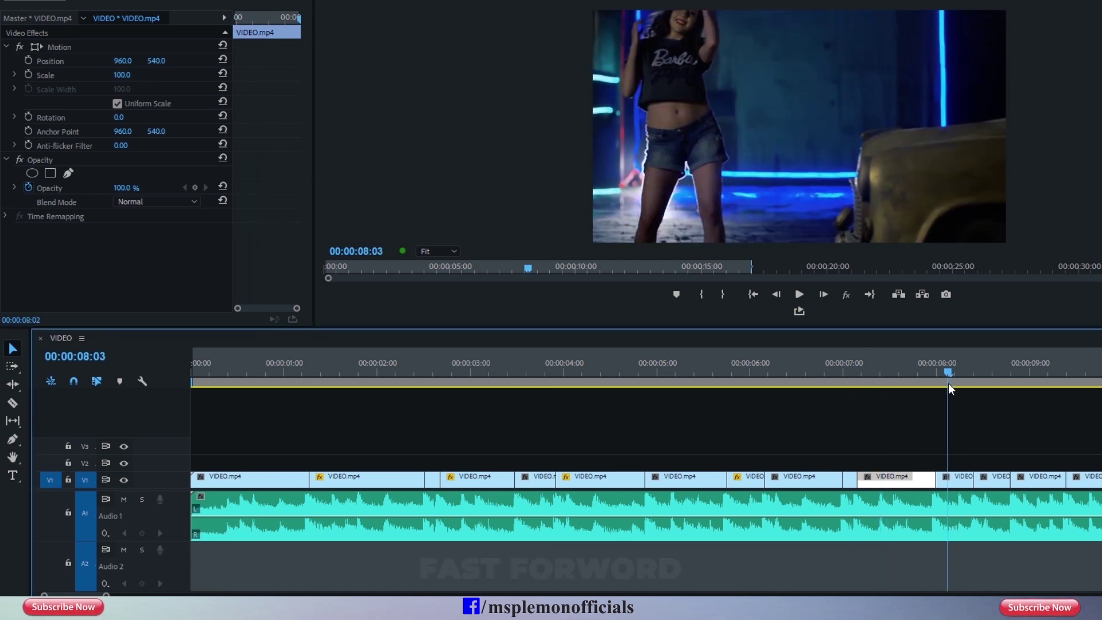
{"action": "left_click", "coordinate": [951, 481]}
{"action": "left_click_drag", "start_coordinate": [951, 389], "coordinate": [1033, 374]}
{"action": "type", "text": "110"}
{"action": "left_click", "coordinate": [1038, 481]}
{"action": "mouse_move", "coordinate": [551, 362]}
{"action": "left_mouse_down"}
{"action": "mouse_move", "coordinate": [1098, 376]}
{"action": "mouse_move", "coordinate": [1019, 382]}
{"action": "mouse_move", "coordinate": [1099, 376]}
{"action": "mouse_move", "coordinate": [1060, 376]}
{"action": "left_mouse_up"}
Set Scale to 110 on two more alternating V1 clips, working up to 15:10.
{"action": "left_click", "coordinate": [1088, 480]}
{"action": "left_click", "coordinate": [122, 75]}
{"action": "type", "text": "110"}
{"action": "key", "text": "Return"}
{"action": "left_click", "coordinate": [1094, 480]}
{"action": "left_click", "coordinate": [122, 75]}
{"action": "type", "text": "110"}
{"action": "key", "text": "Return"}
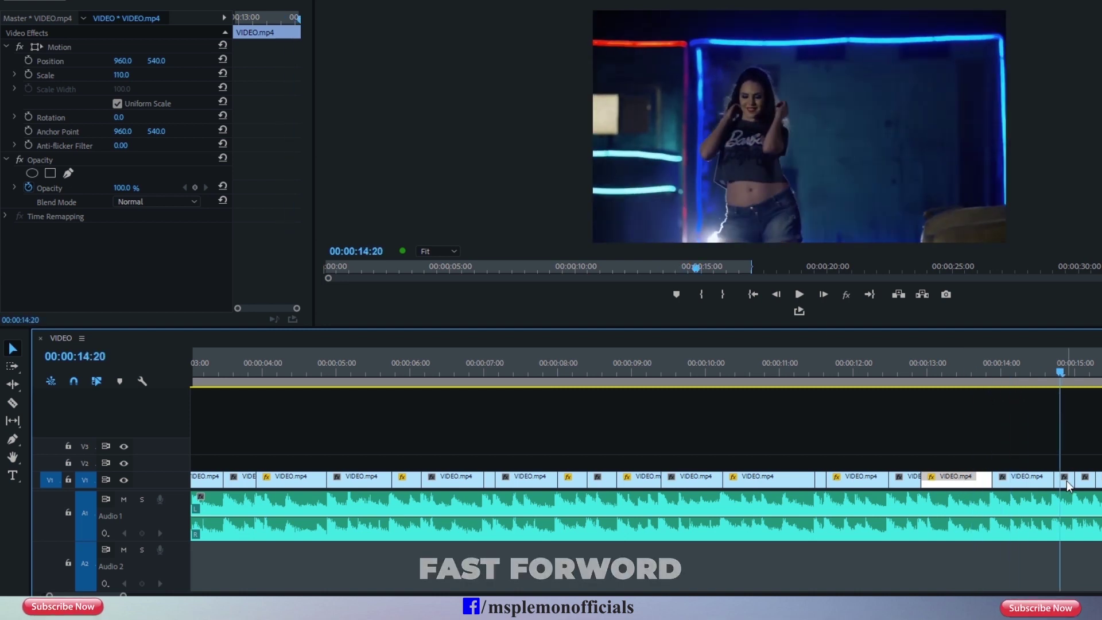
{"action": "left_click_drag", "start_coordinate": [1060, 376], "coordinate": [1099, 376]}
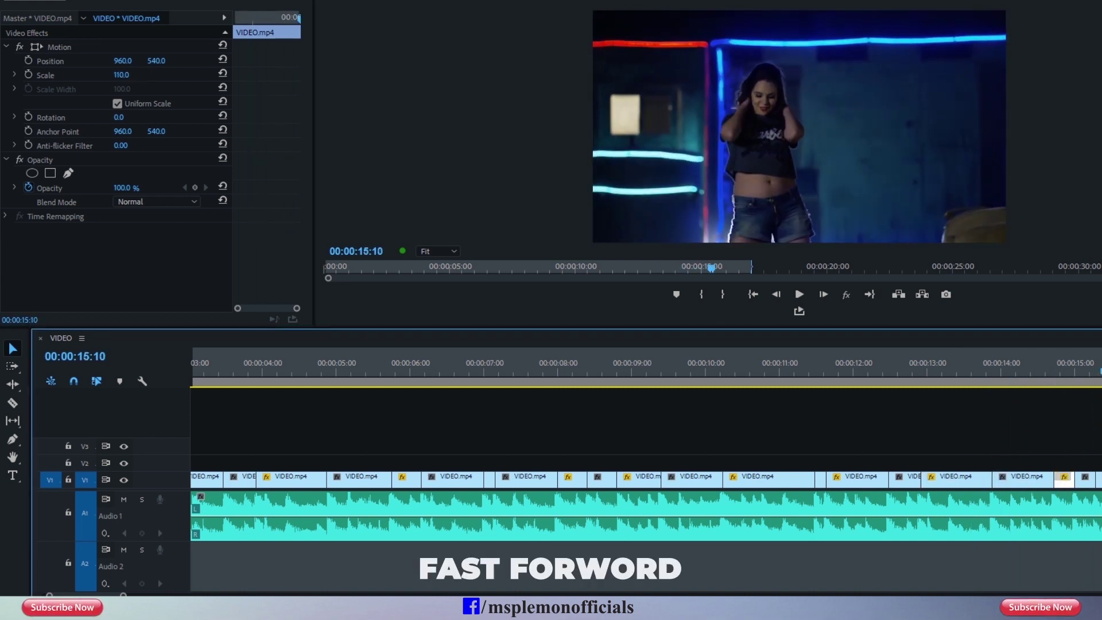
{"action": "key", "text": "="}
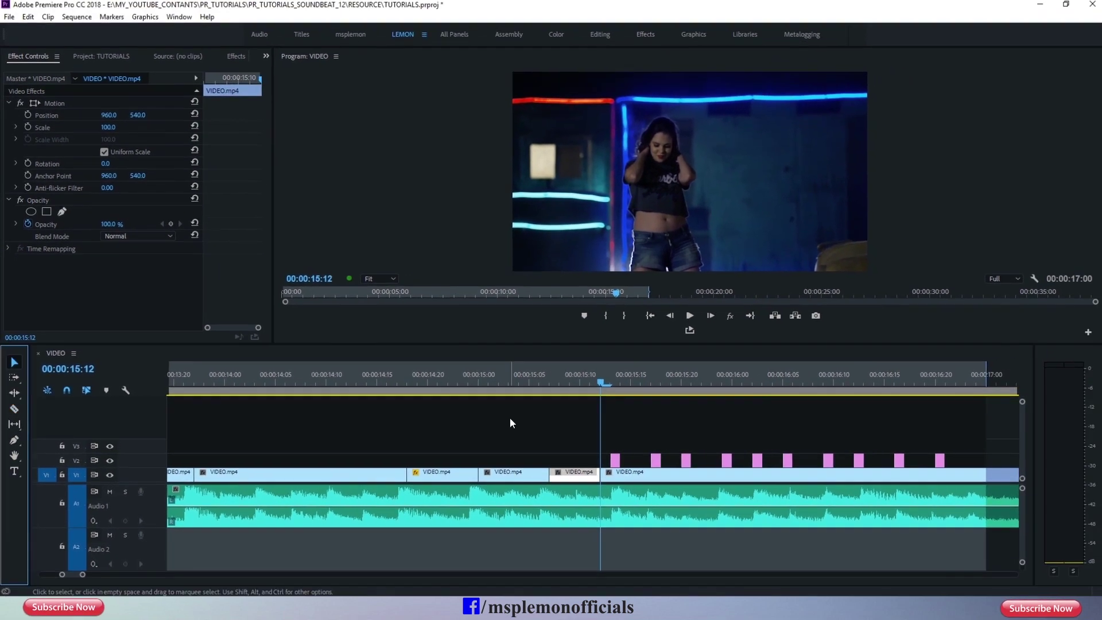
Scale the V1 clip at 15:09 to 110 and play it back to check.
{"action": "left_click", "coordinate": [456, 376]}
{"action": "left_click_drag", "start_coordinate": [506, 388], "coordinate": [572, 405]}
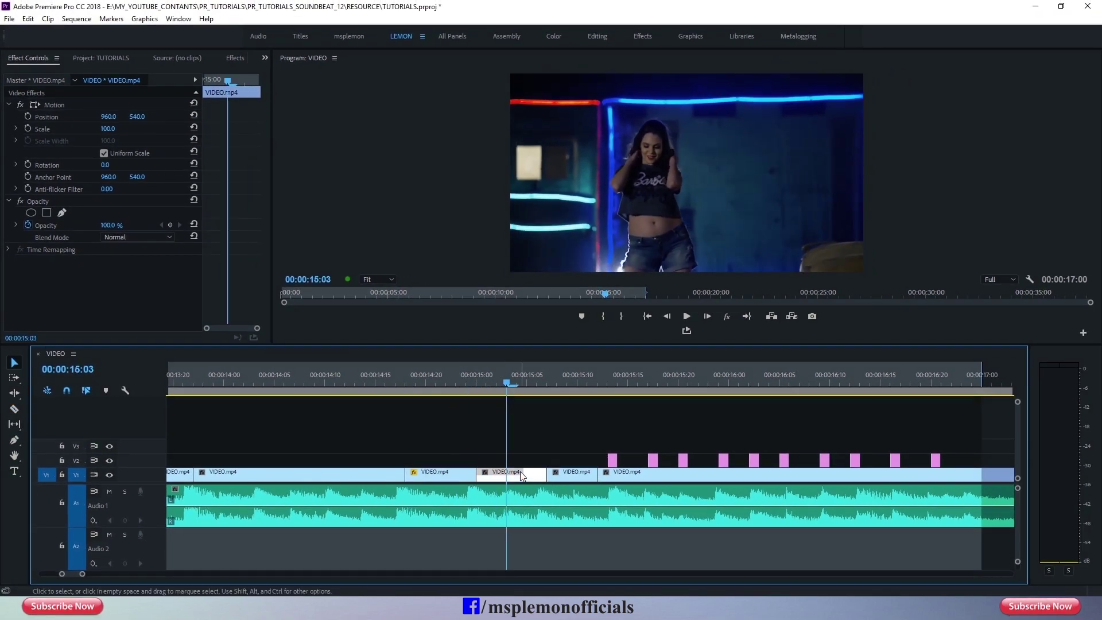
{"action": "key", "text": "Return"}
{"action": "key", "text": "space"}
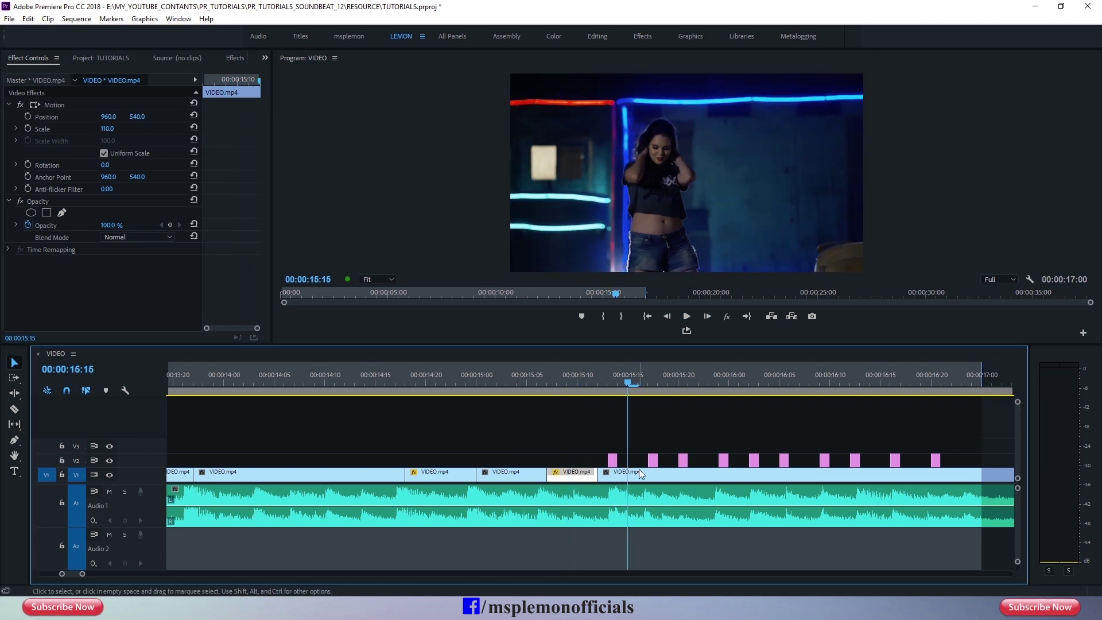
Deselect the clips, fit the whole sequence, return to the start, and enlarge the program monitor.
{"action": "left_click", "coordinate": [584, 381]}
{"action": "key", "text": "backslash"}
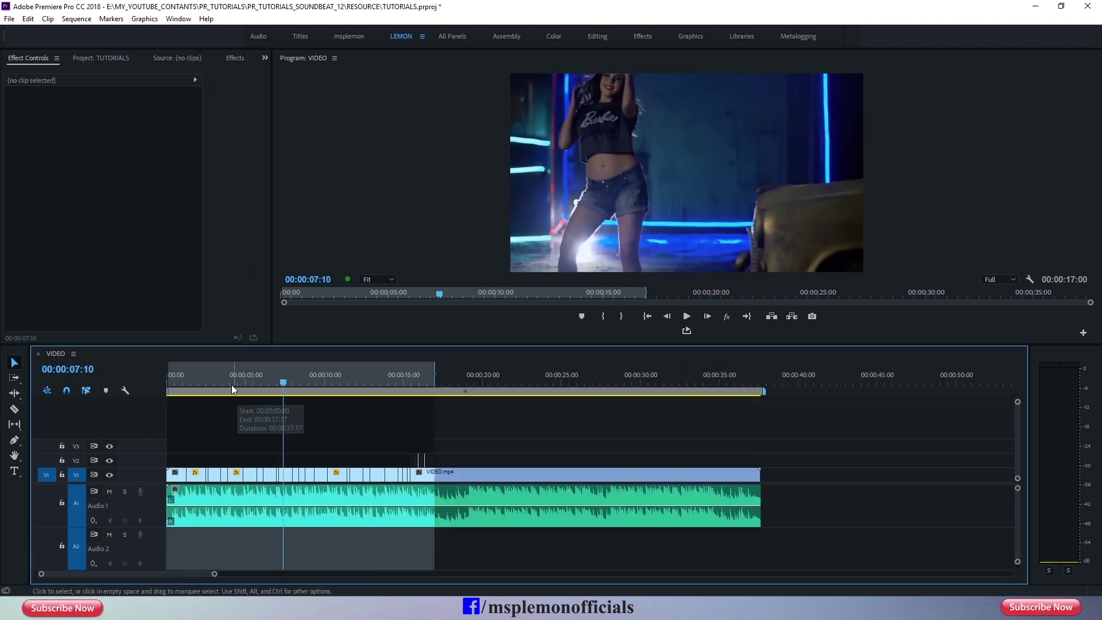
{"action": "key", "text": "Home"}
{"action": "left_click_drag", "start_coordinate": [651, 348], "coordinate": [660, 378]}
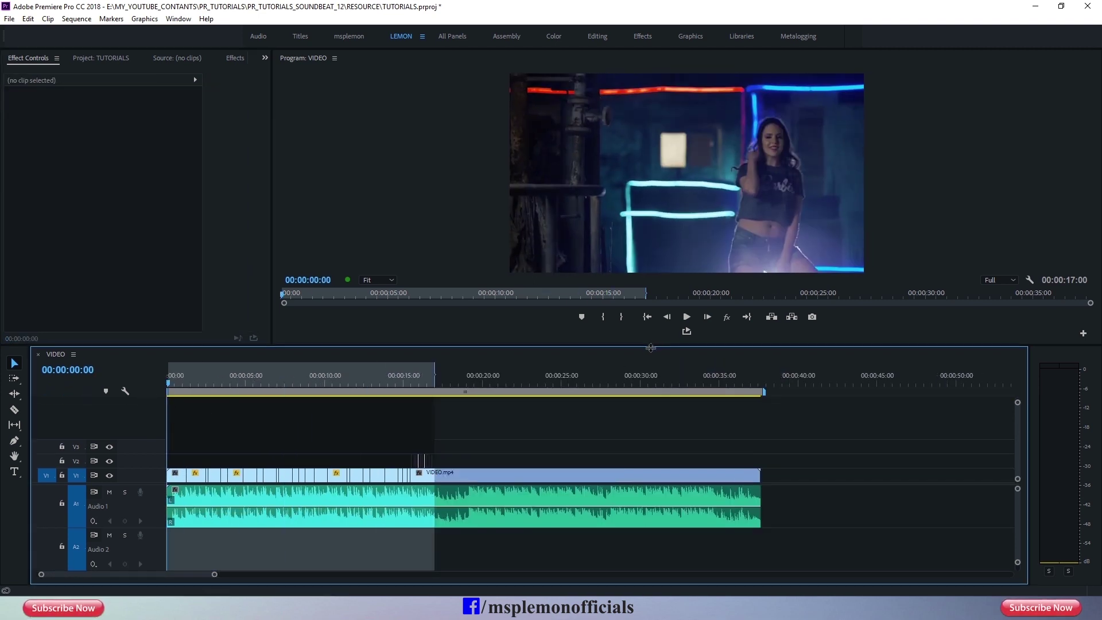